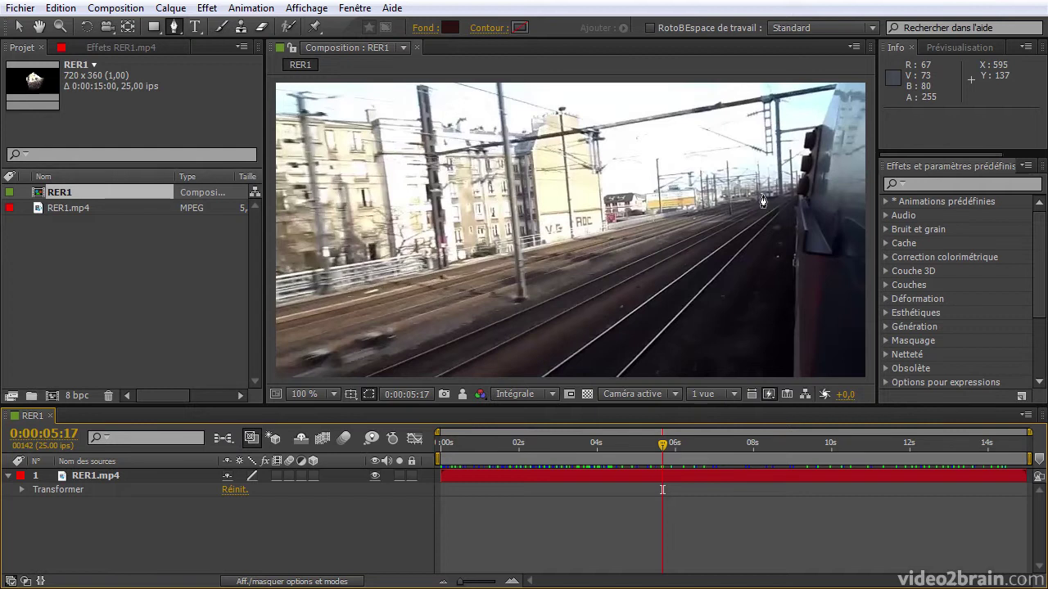
# Draw a tiny ellipse mask near the frame centre on the RER1.mp4 layer
pyautogui.click(102, 476)
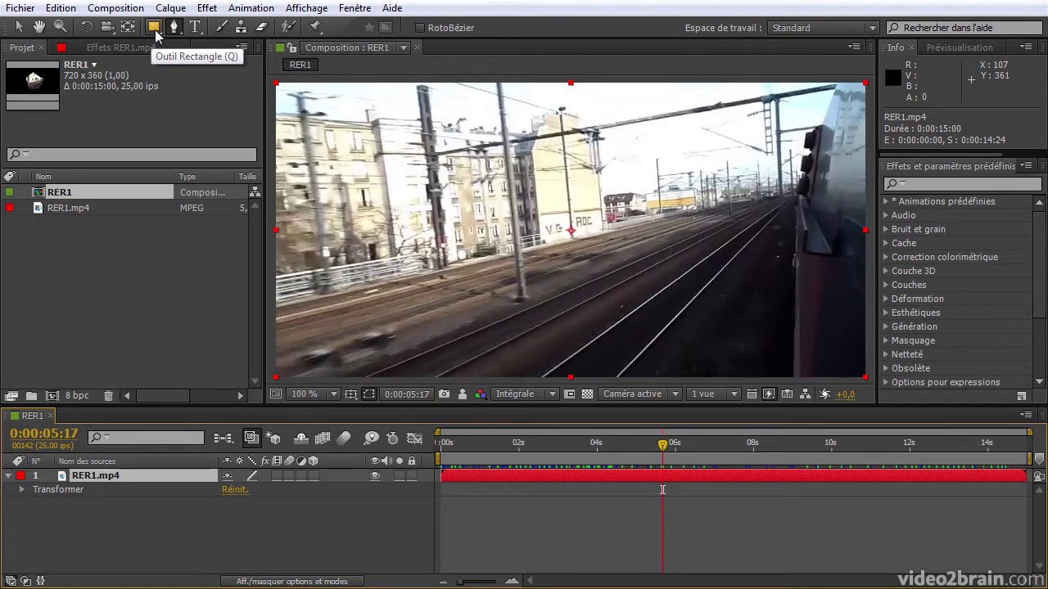
pyautogui.moveTo(156, 31); pyautogui.dragTo(232, 63)
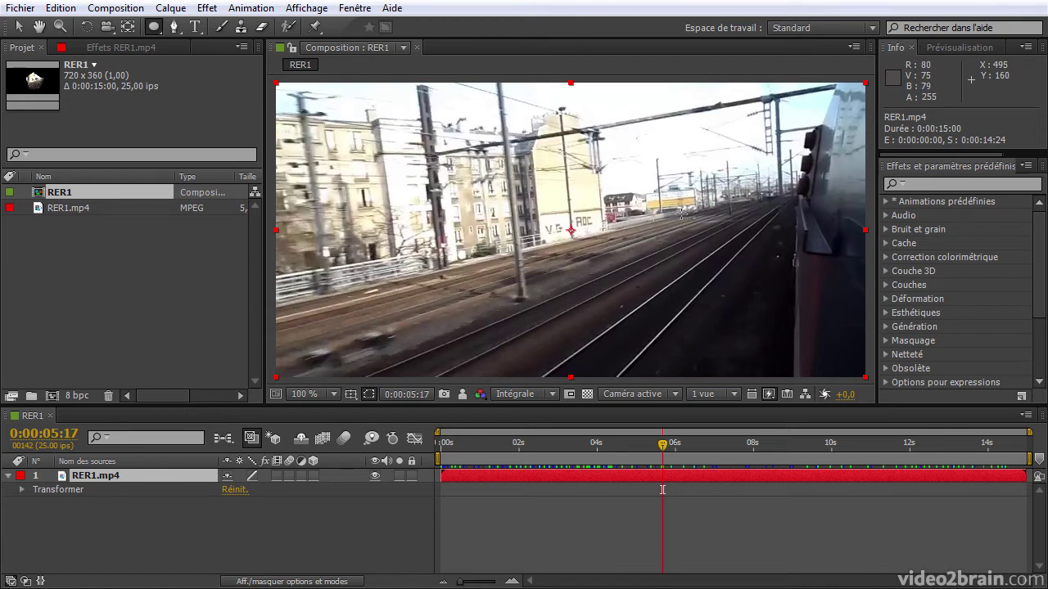
pyautogui.moveTo(530, 196); pyautogui.dragTo(561, 219)
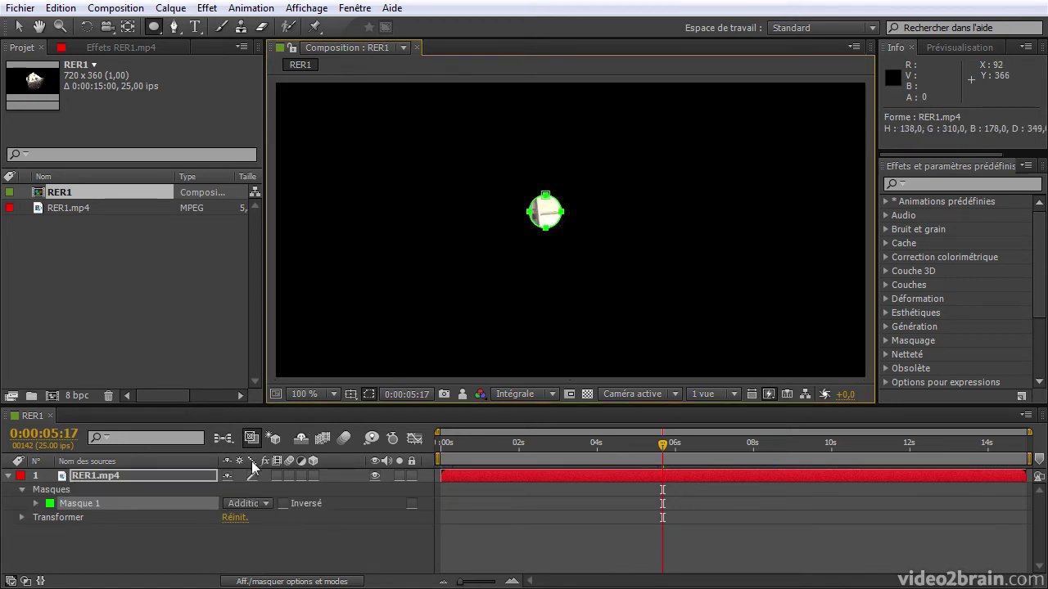
# Set Masque 1's Contour progressif du masque (feather) to 80 pixels
pyautogui.click(36, 503)
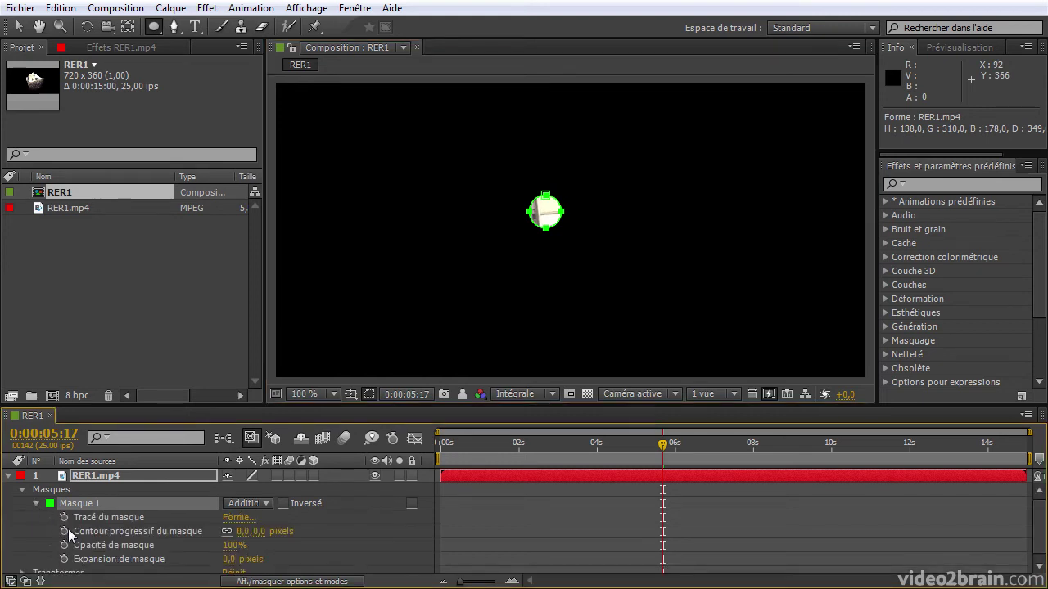
pyautogui.click(141, 532)
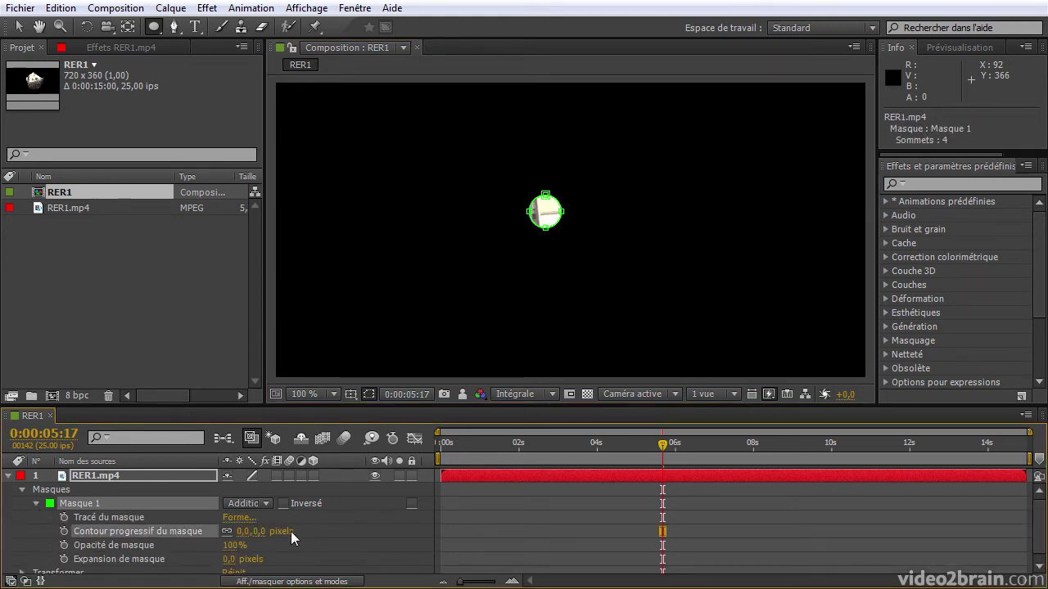
pyautogui.moveTo(261, 531); pyautogui.dragTo(314, 527)
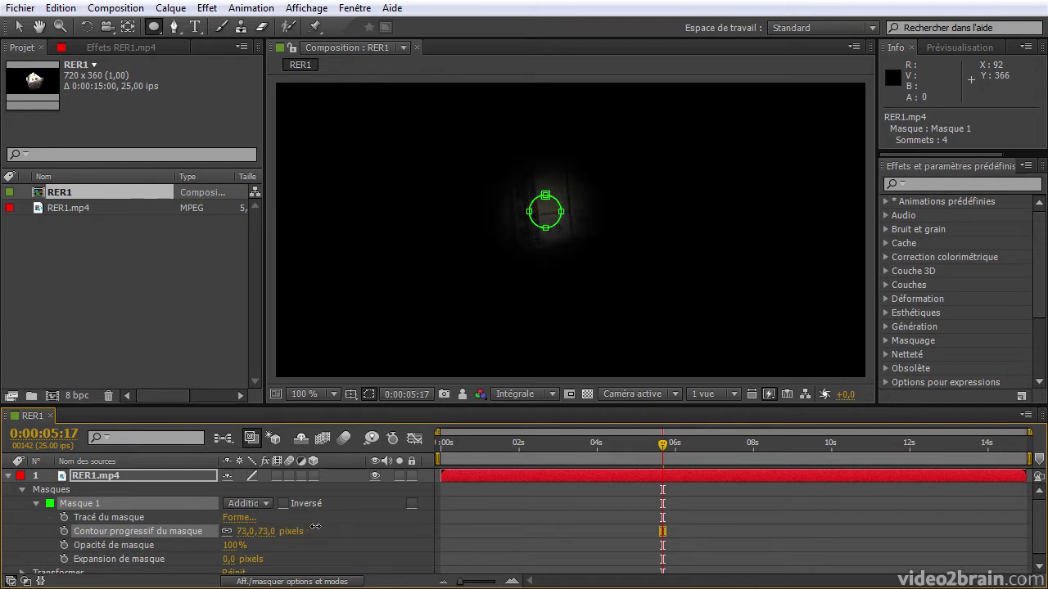
pyautogui.click(266, 532)
pyautogui.write('80')
pyautogui.click(408, 521)
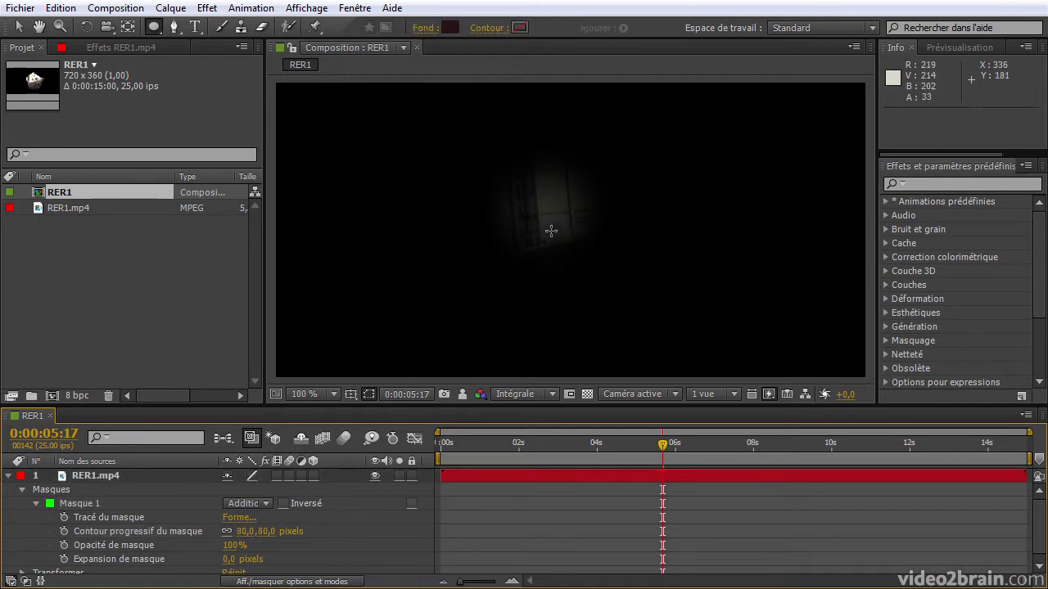
# Set Masque 1's Expansion de masque to 80 pixels
pyautogui.click(105, 502)
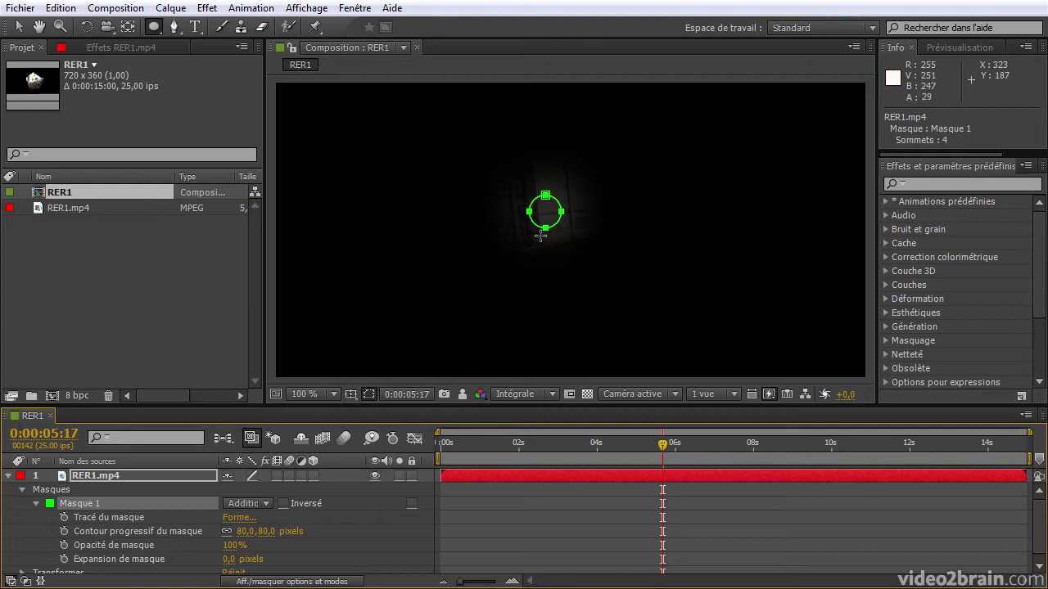
pyautogui.click(226, 560)
pyautogui.write('80')
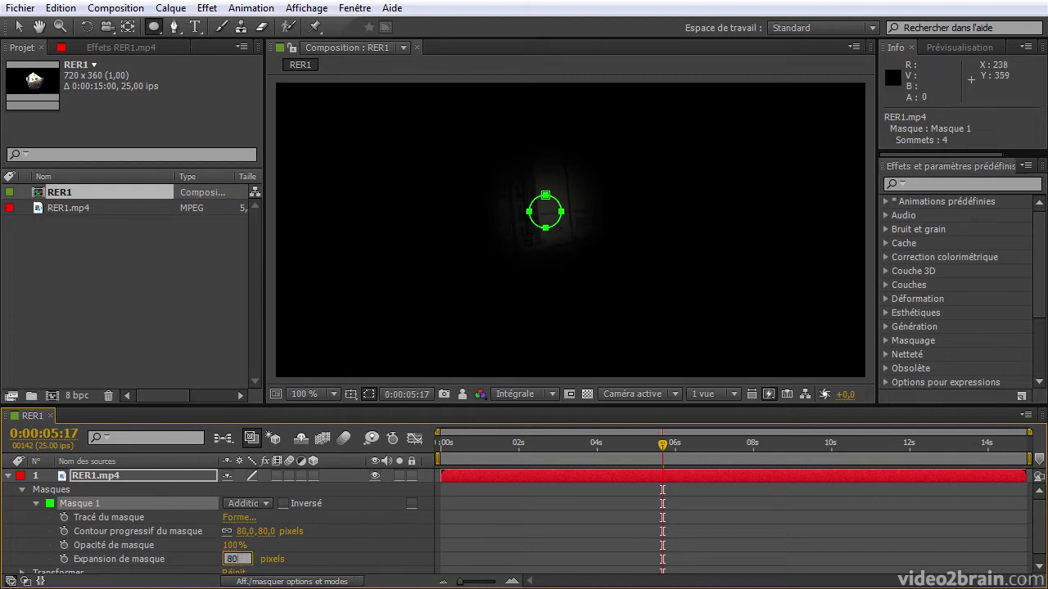
pyautogui.press('Return')
pyautogui.click(18, 27)
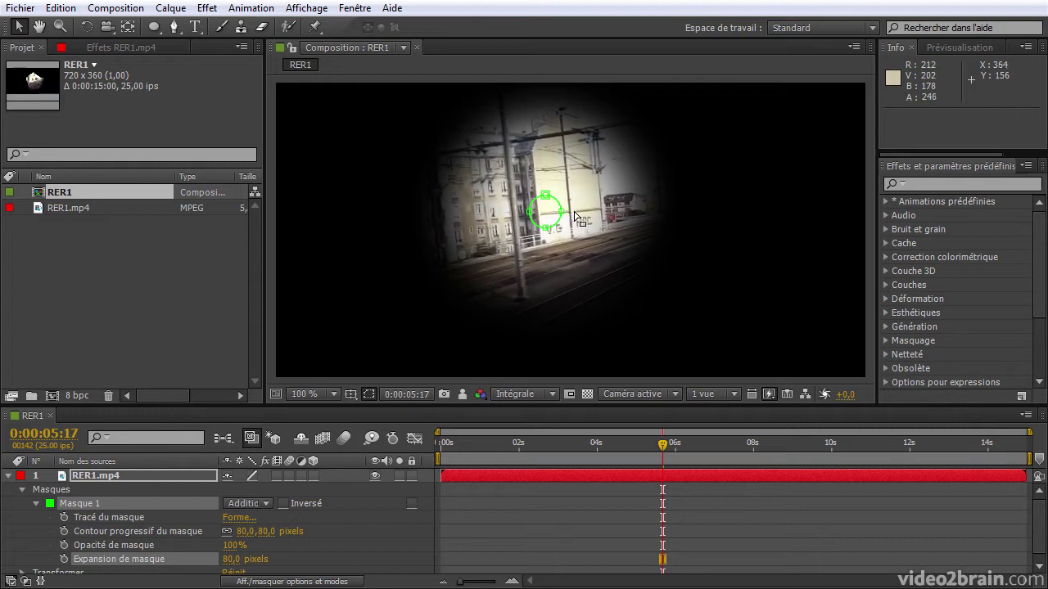
# Free-transform Masque 1 to enlarge it and widen the vignette
pyautogui.doubleClick(565, 216)
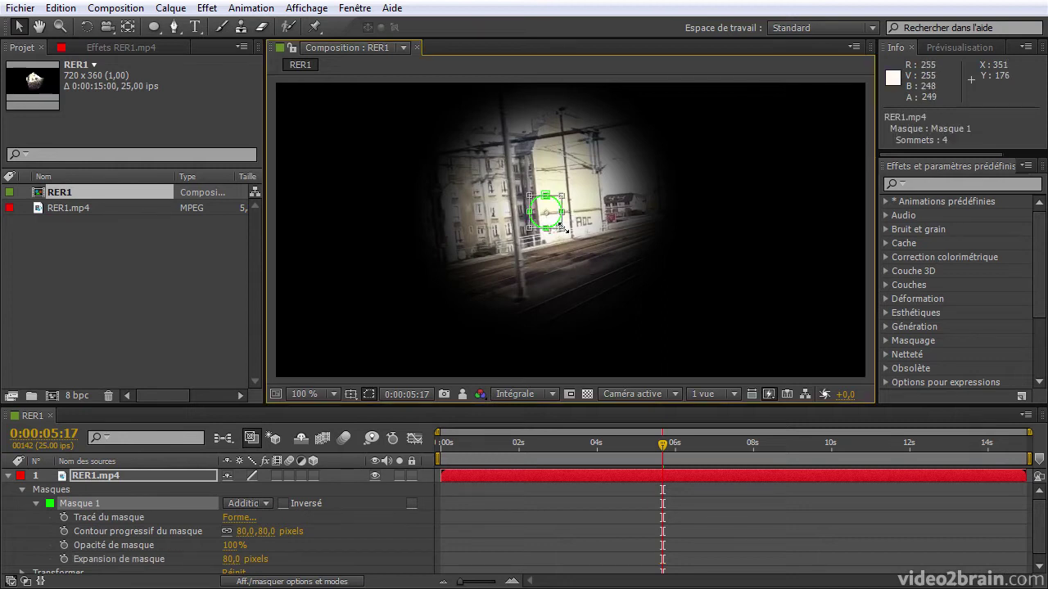
pyautogui.moveTo(565, 231); pyautogui.dragTo(614, 265)
pyautogui.press('Return')
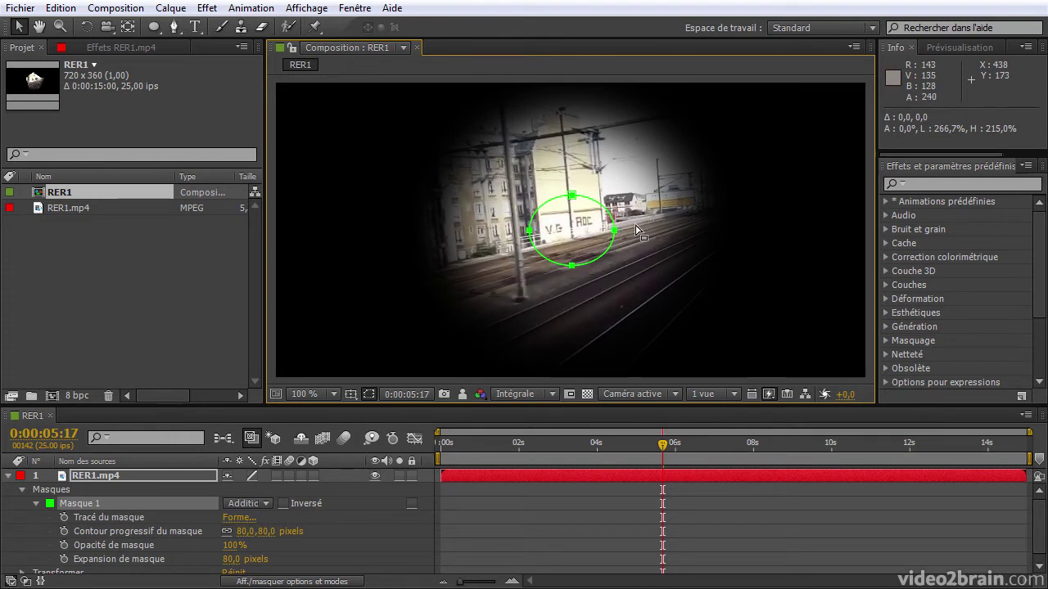
# Delete the mask path and draw a new small hard-edged ellipse mask
pyautogui.click(94, 518)
pyautogui.press('Delete')
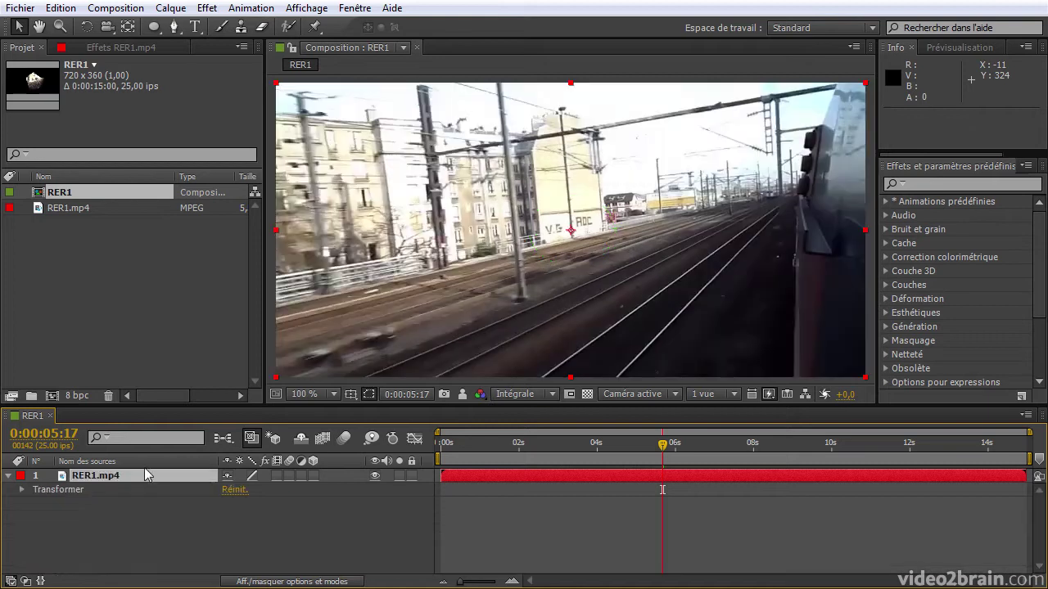
pyautogui.click(153, 26)
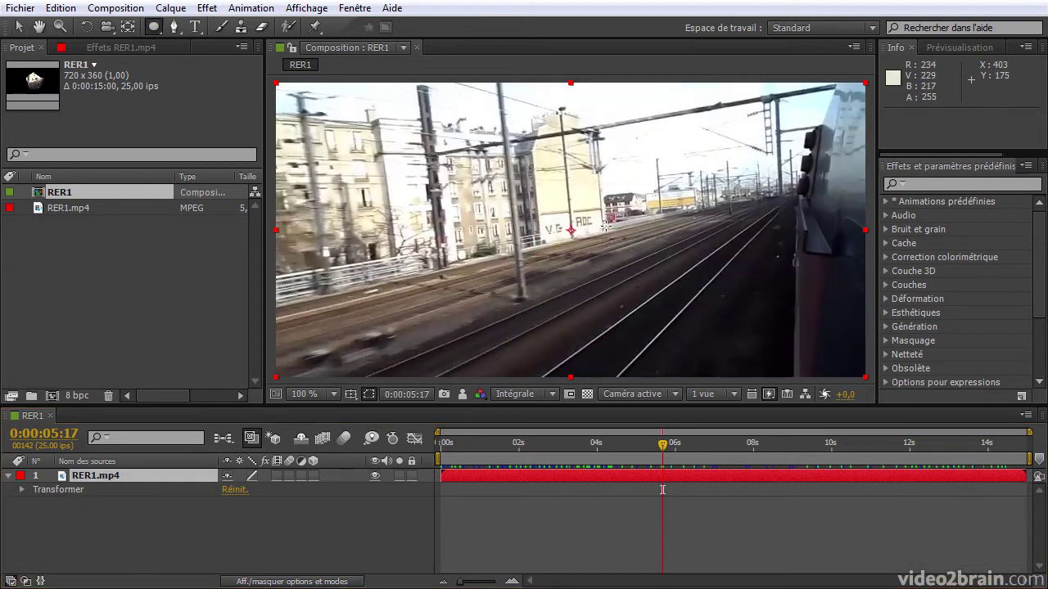
pyautogui.moveTo(587, 214); pyautogui.dragTo(633, 261)
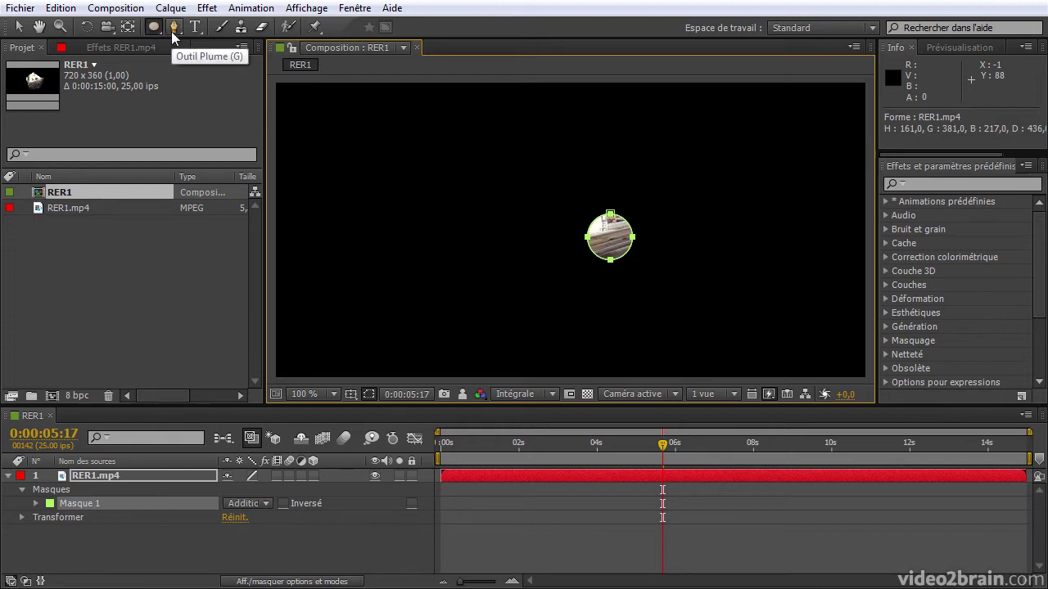
pyautogui.moveTo(172, 33); pyautogui.dragTo(248, 92)
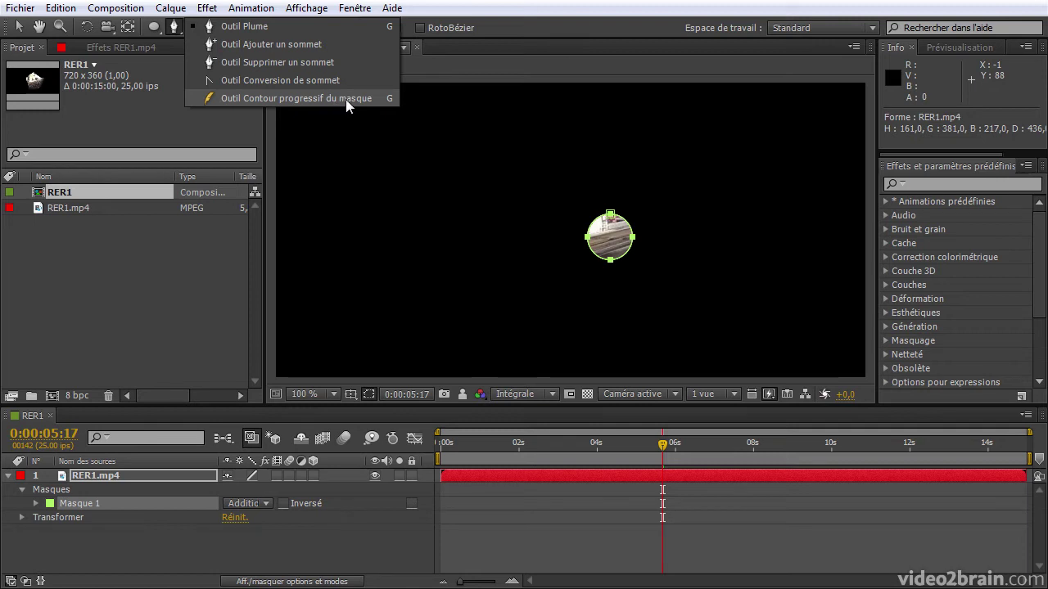
# Pull out a wide feather point and stretch the mask into a wide ellipse
pyautogui.moveTo(345, 99); pyautogui.dragTo(345, 99)
pyautogui.moveTo(638, 225)
pyautogui.mouseDown()
pyautogui.moveTo(735, 169)
pyautogui.moveTo(728, 186)
pyautogui.mouseUp()
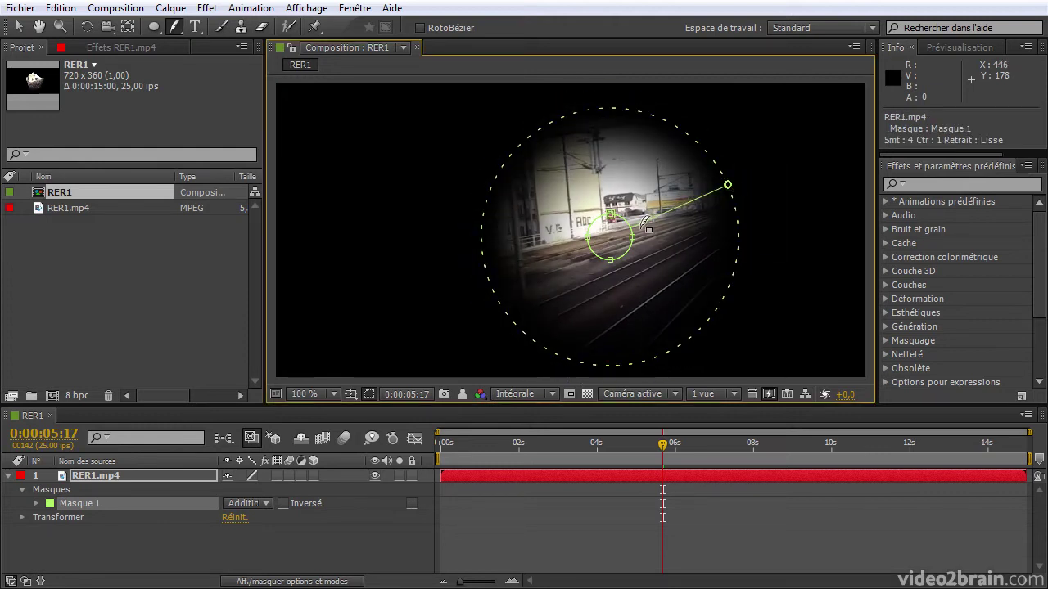
pyautogui.press('v')
pyautogui.doubleClick(597, 249)
pyautogui.moveTo(632, 260)
pyautogui.mouseDown()
pyautogui.moveTo(720, 283)
pyautogui.moveTo(704, 253)
pyautogui.mouseUp()
pyautogui.press('Return')
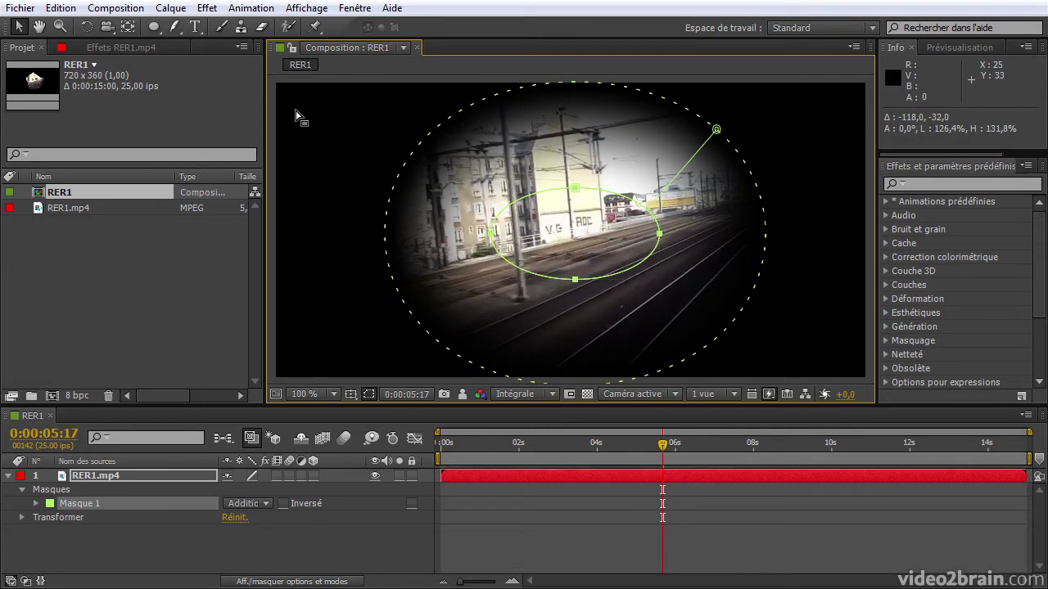
# Add a feather point on the top edge and pull the outer feather point inward
pyautogui.click(175, 26)
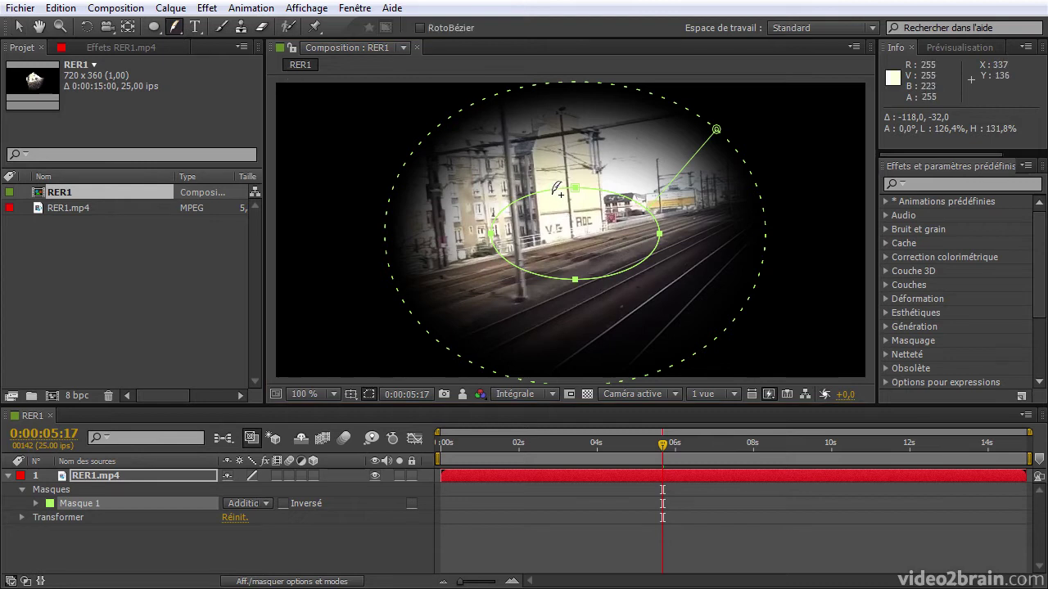
pyautogui.moveTo(557, 191); pyautogui.dragTo(559, 211)
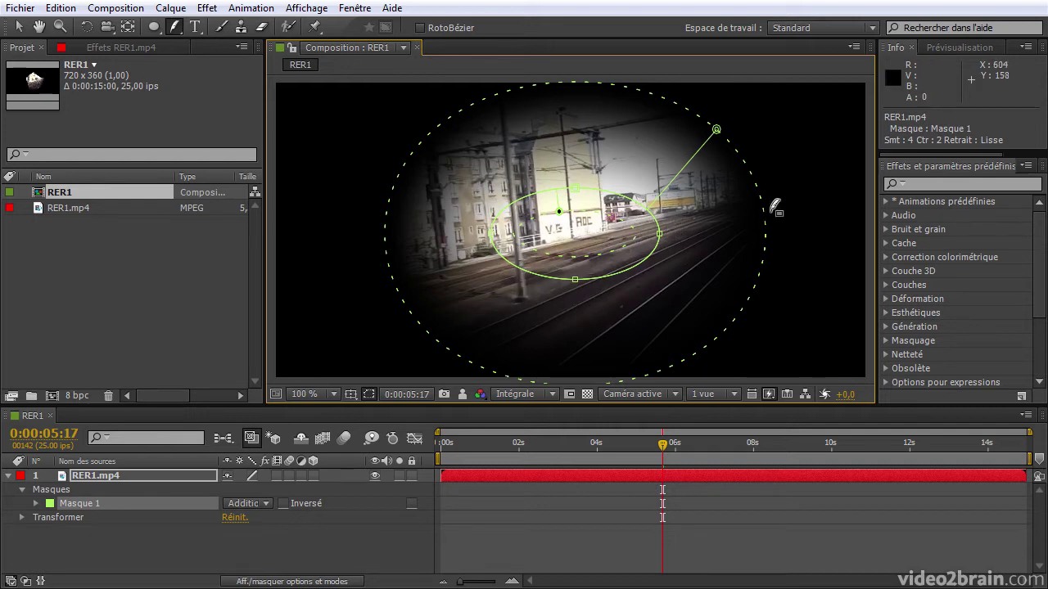
pyautogui.moveTo(716, 130); pyautogui.dragTo(701, 169)
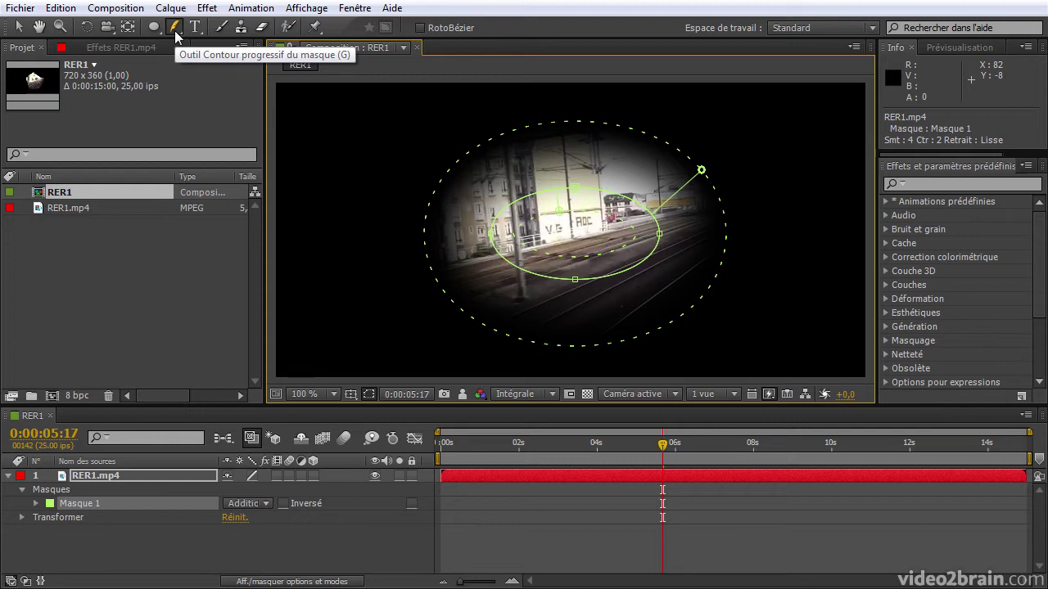
# Toggle between Pen and Mask Feather tools with G, then bring up the Edition menu
pyautogui.moveTo(175, 30); pyautogui.dragTo(199, 44)
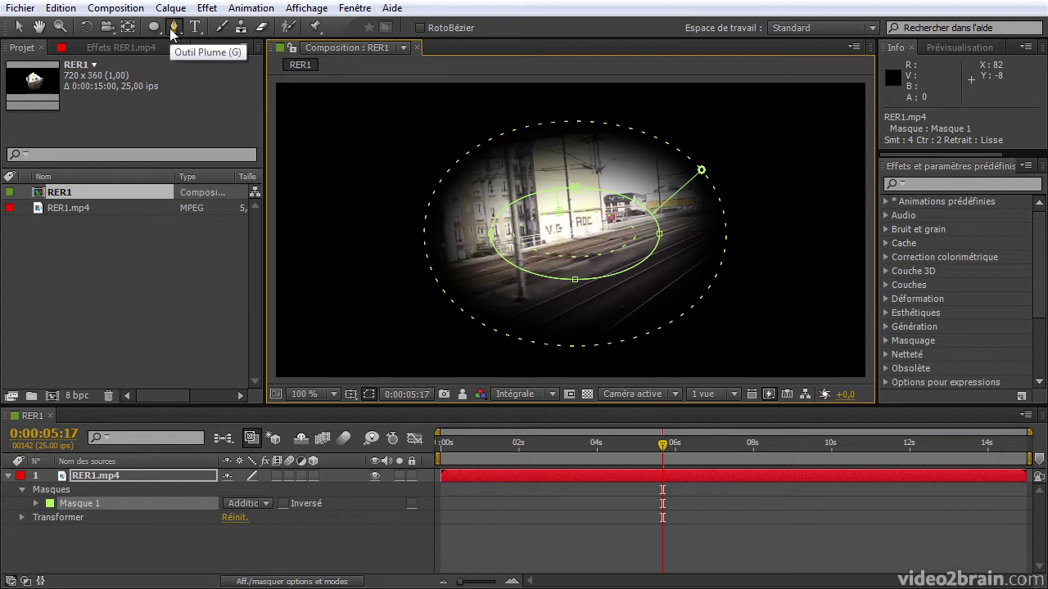
pyautogui.press('g')
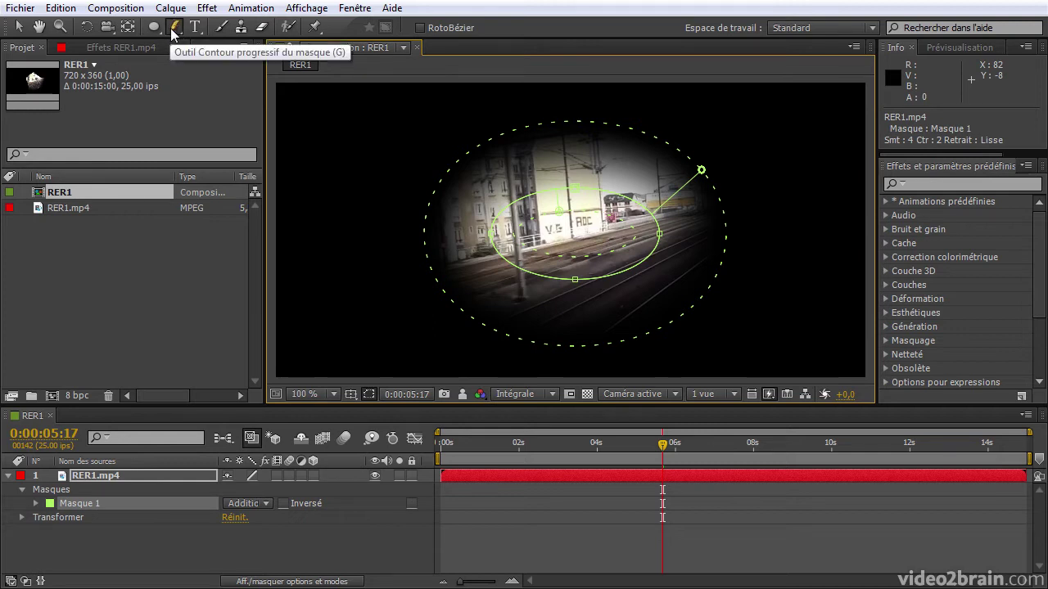
pyautogui.press('g')
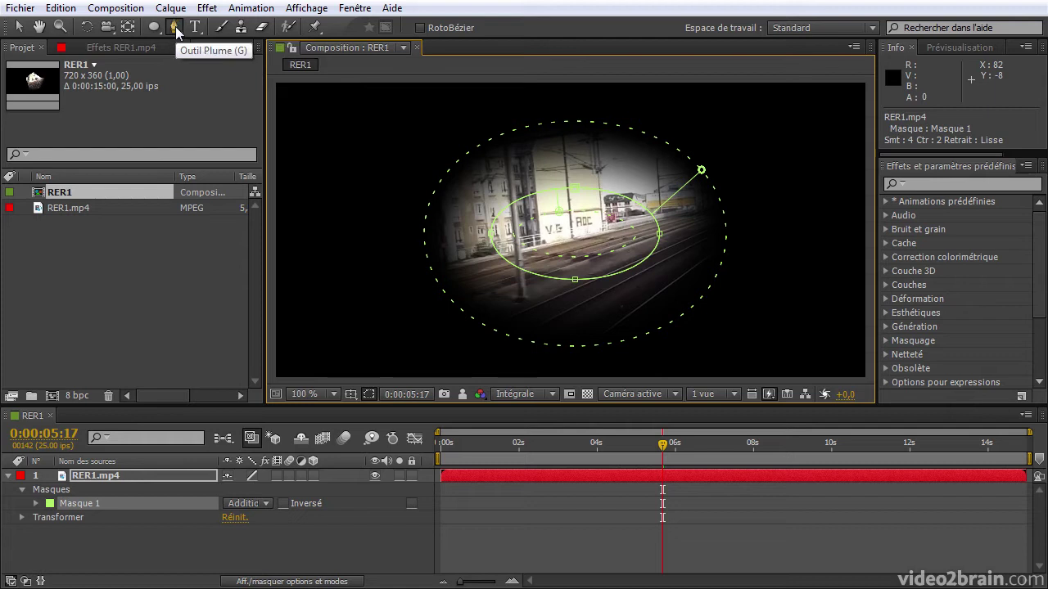
pyautogui.click(174, 29)
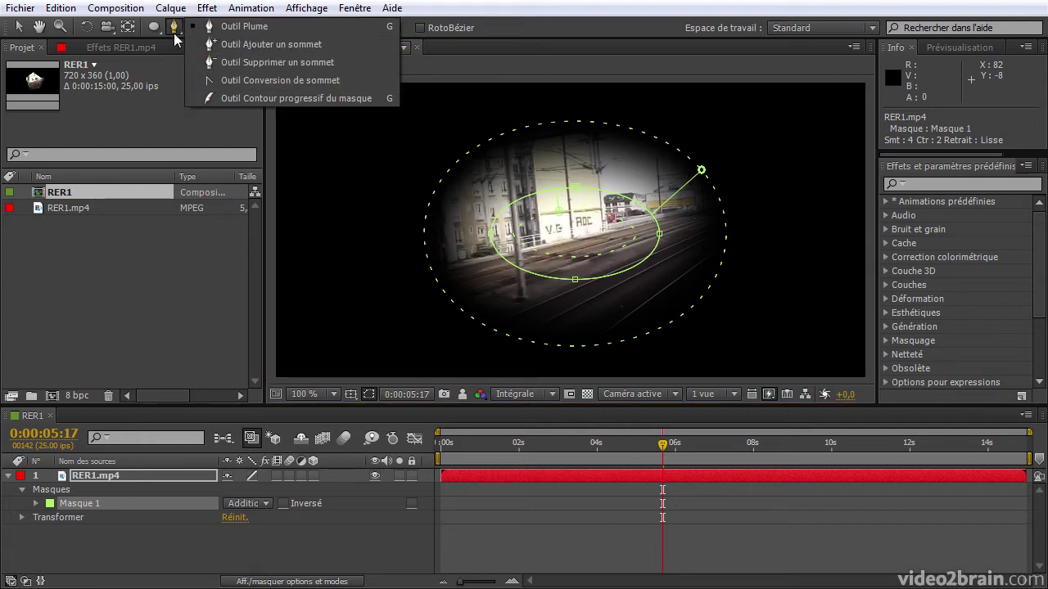
pyautogui.click(60, 9)
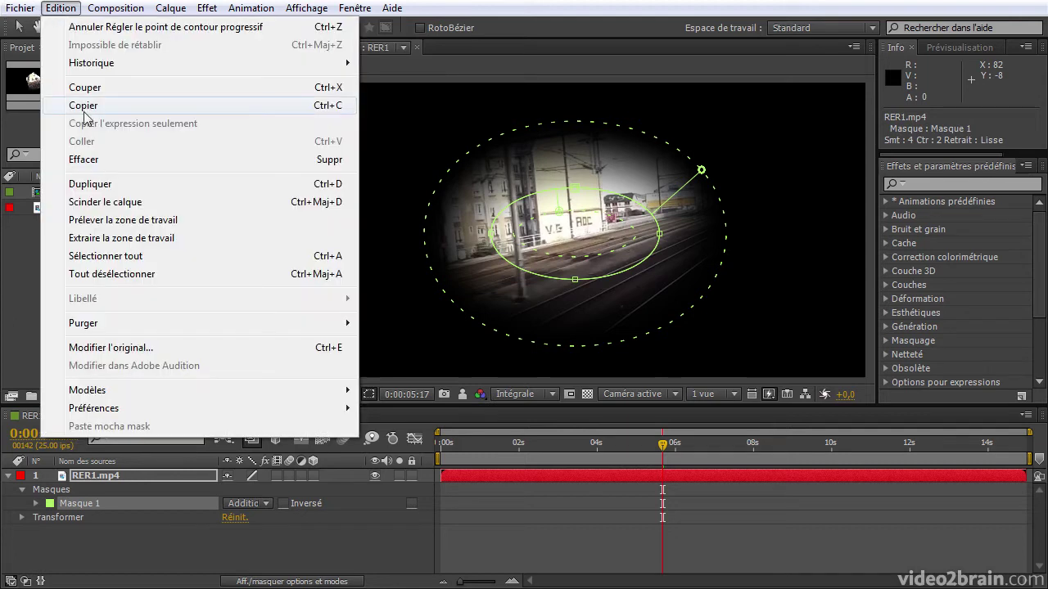
# In General preferences, turn off the Pen shortcut alternating with the Mask Feather tool
pyautogui.moveTo(157, 408)
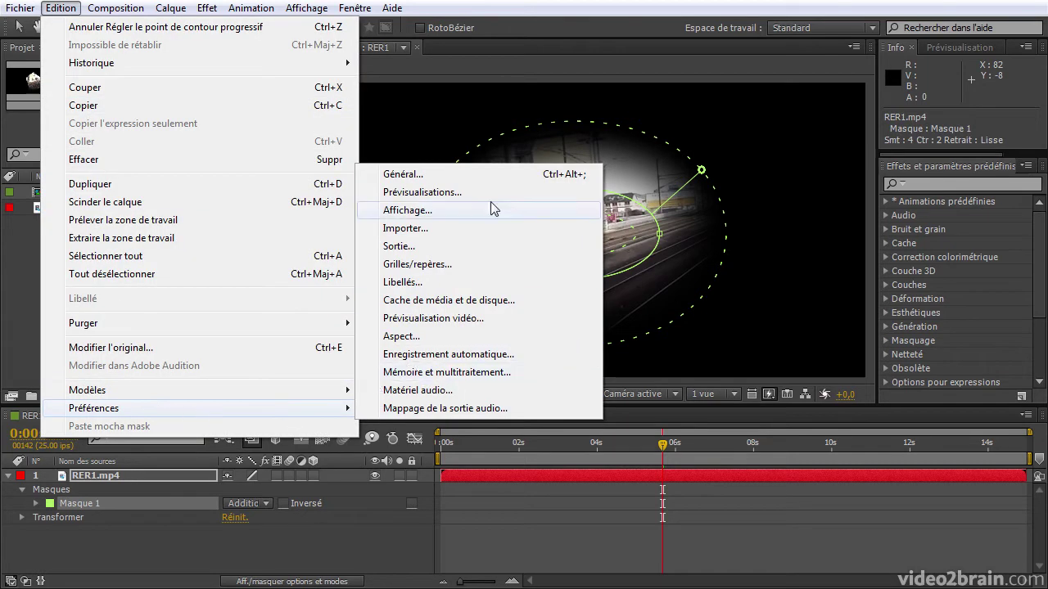
pyautogui.click(481, 177)
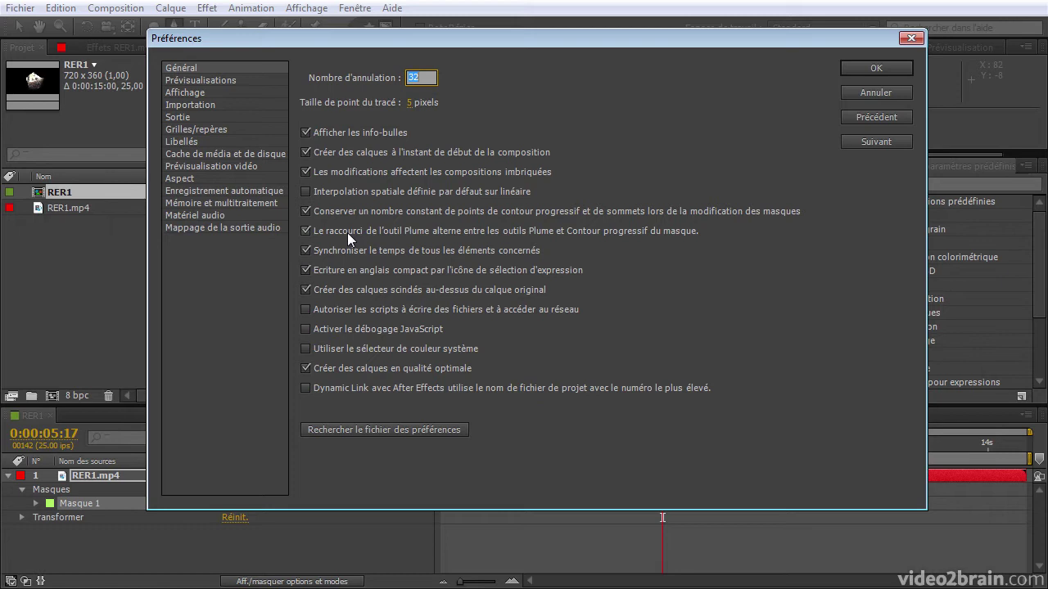
pyautogui.click(306, 230)
pyautogui.click(876, 69)
# Pick Outil Contour progressif du masque from the Pen tool flyout
pyautogui.click(174, 27)
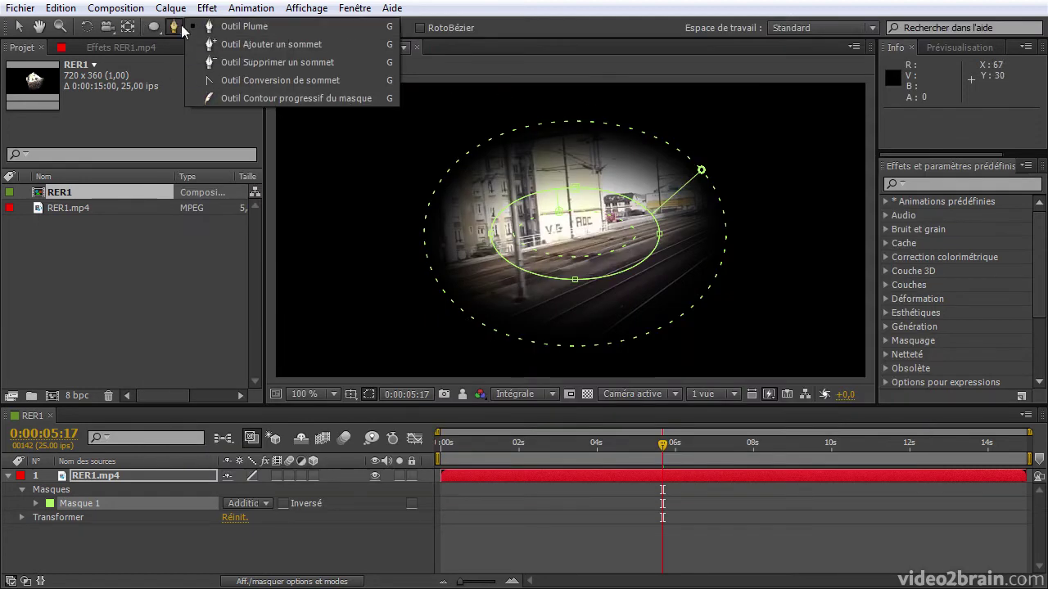
pyautogui.click(175, 28)
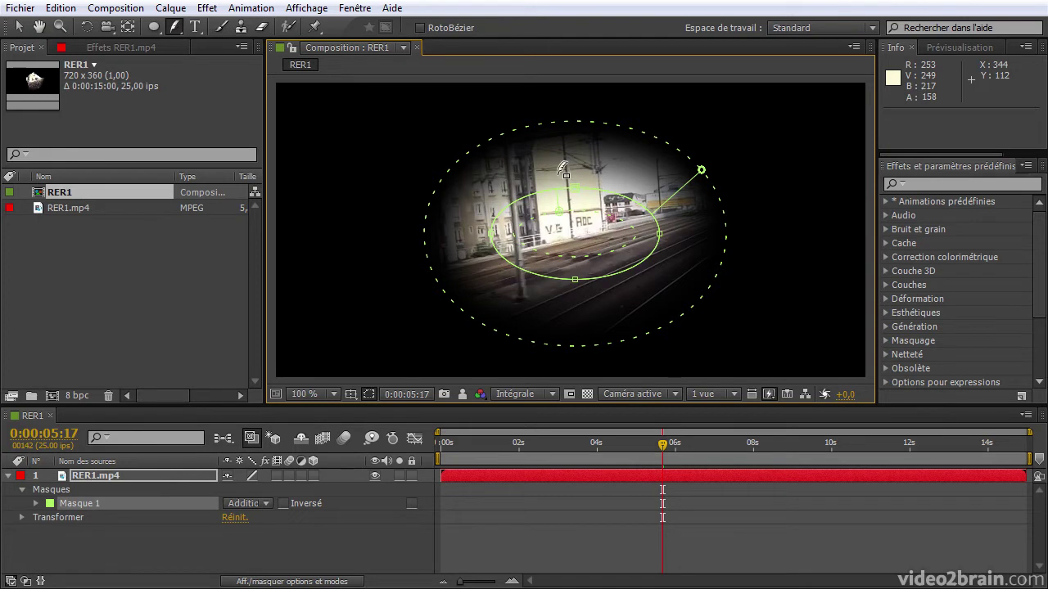
pyautogui.click(62, 10)
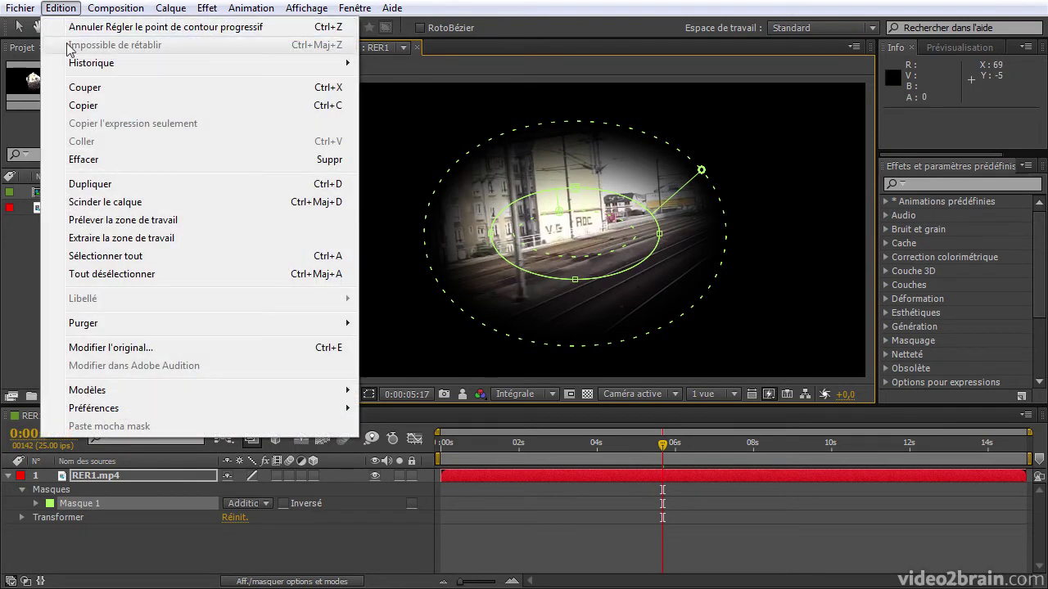
# Re-enable the Pen/Mask Feather shortcut toggle, then browse the Aspect and Libellés preference pages
pyautogui.moveTo(192, 409)
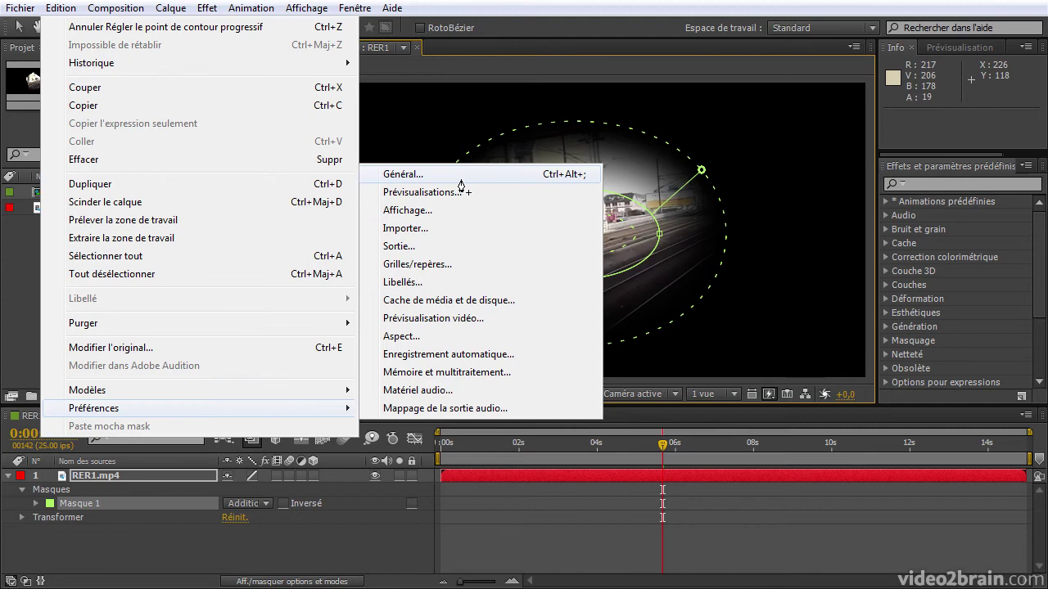
pyautogui.click(462, 174)
pyautogui.click(314, 230)
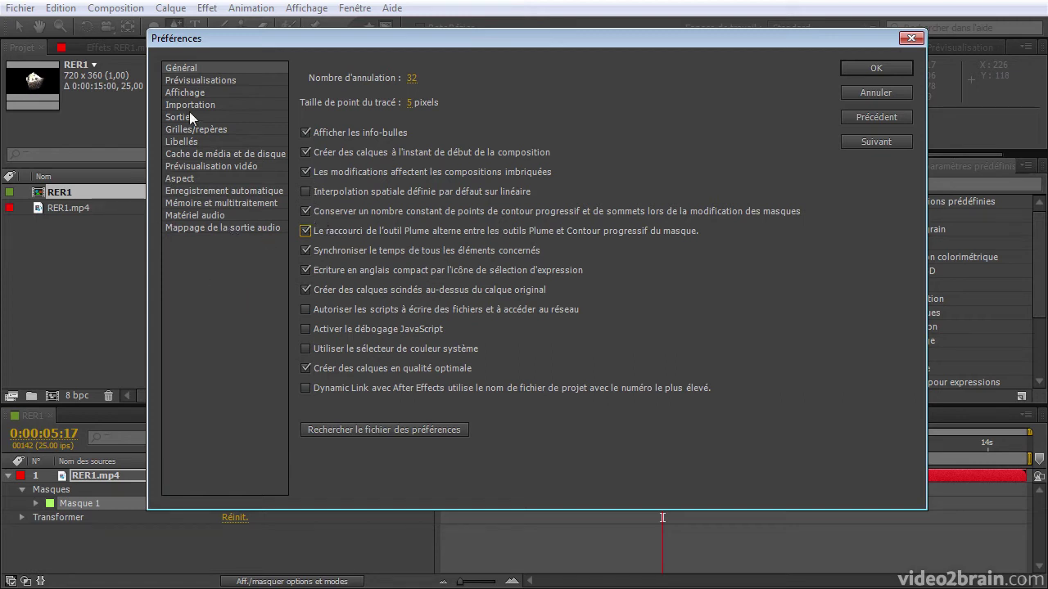
pyautogui.click(182, 178)
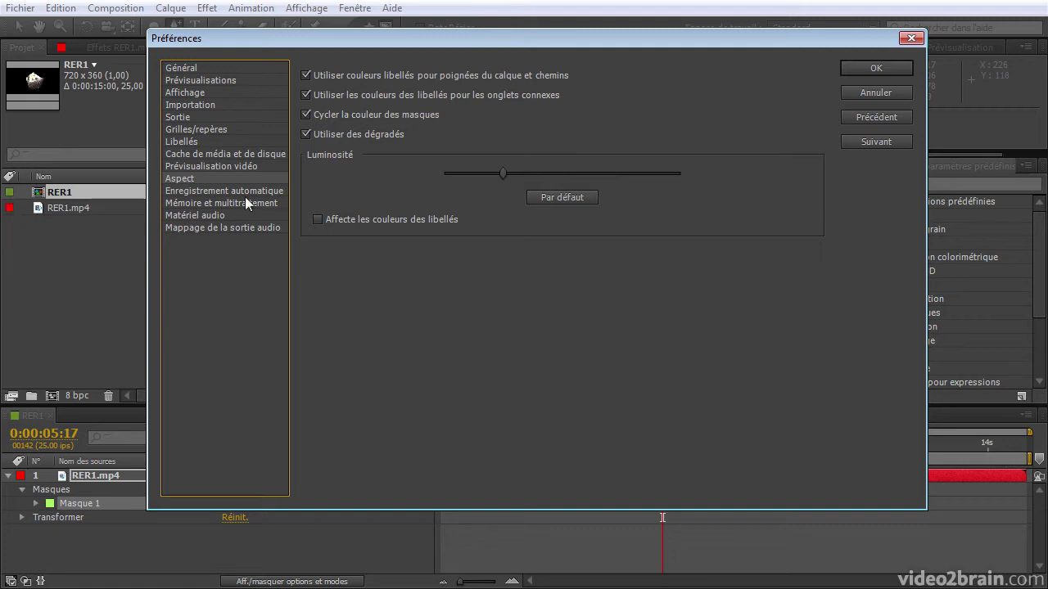
pyautogui.click(182, 142)
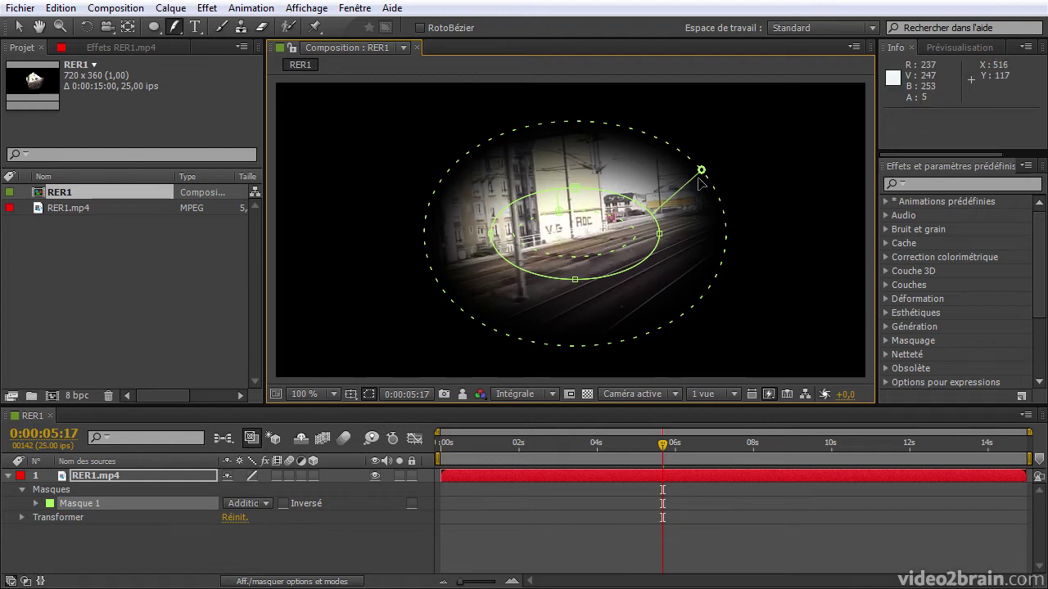
# Drag feather points outward to the right, upper right, lower right and left edges
pyautogui.moveTo(702, 171); pyautogui.dragTo(744, 219)
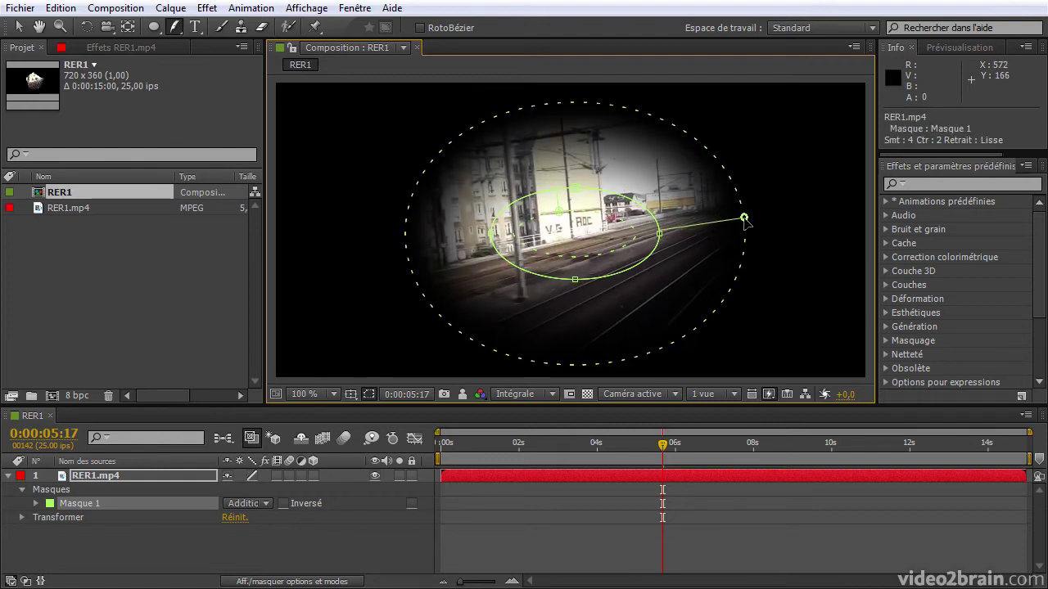
pyautogui.moveTo(744, 219); pyautogui.dragTo(730, 146)
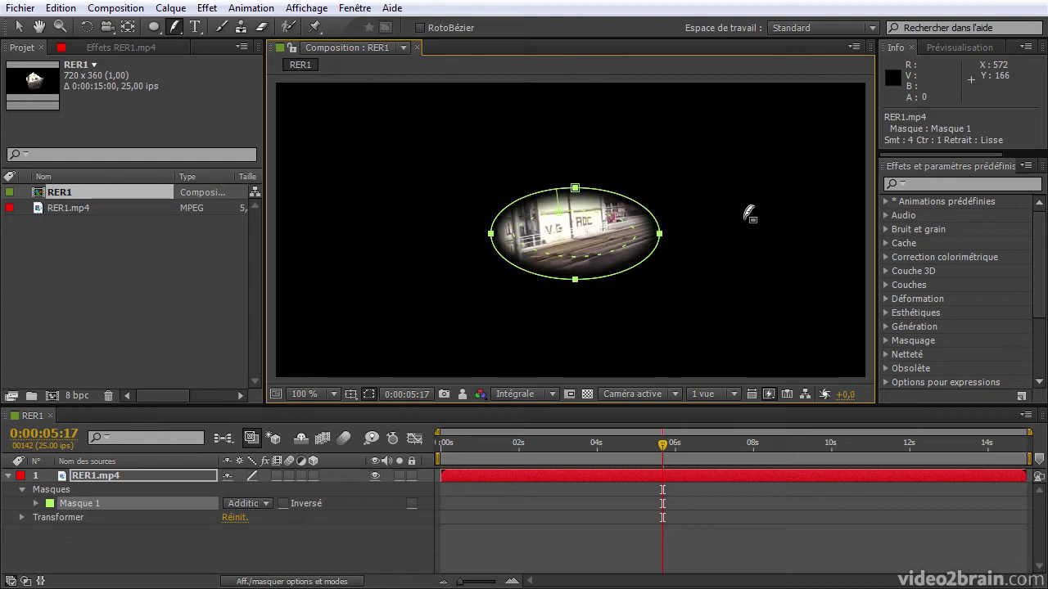
pyautogui.moveTo(642, 261); pyautogui.dragTo(684, 304)
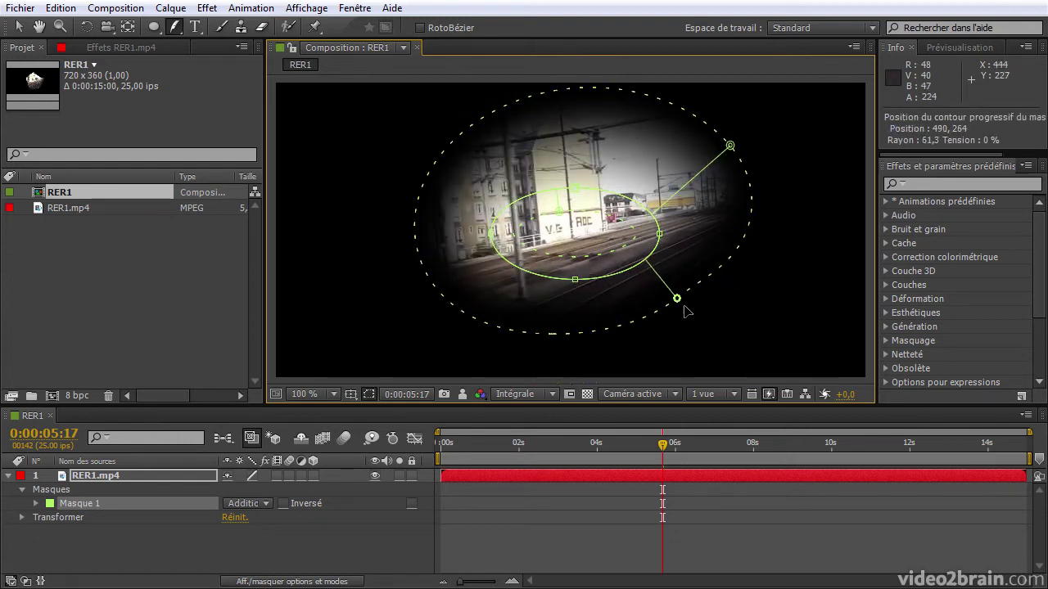
pyautogui.click(483, 238)
pyautogui.moveTo(479, 239); pyautogui.dragTo(468, 238)
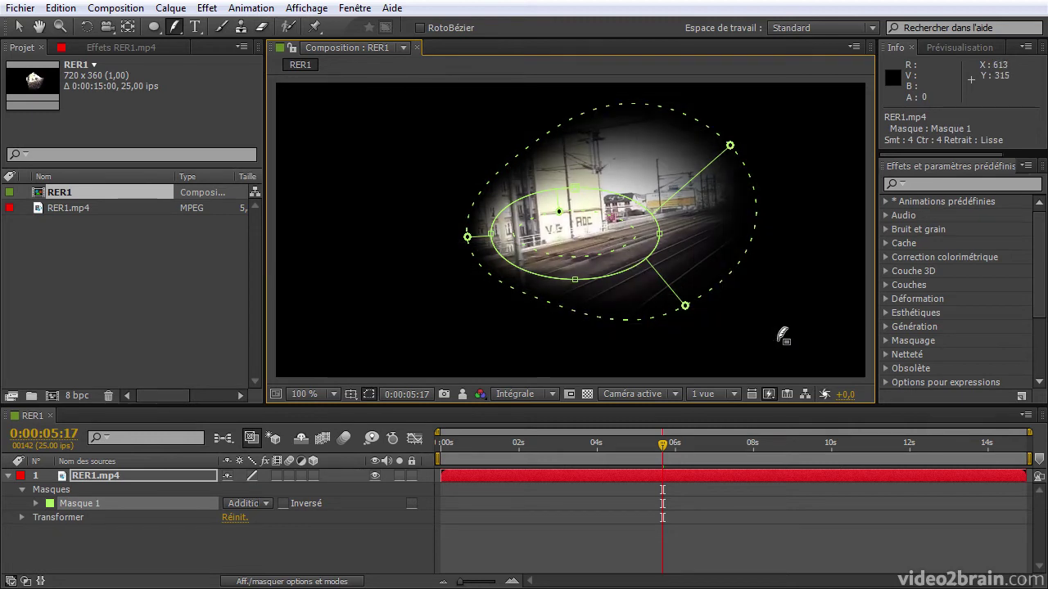
# Undo, then spread the feather toward the upper right and keep a close left feather point
pyautogui.hotkey('ctrl', 'z')
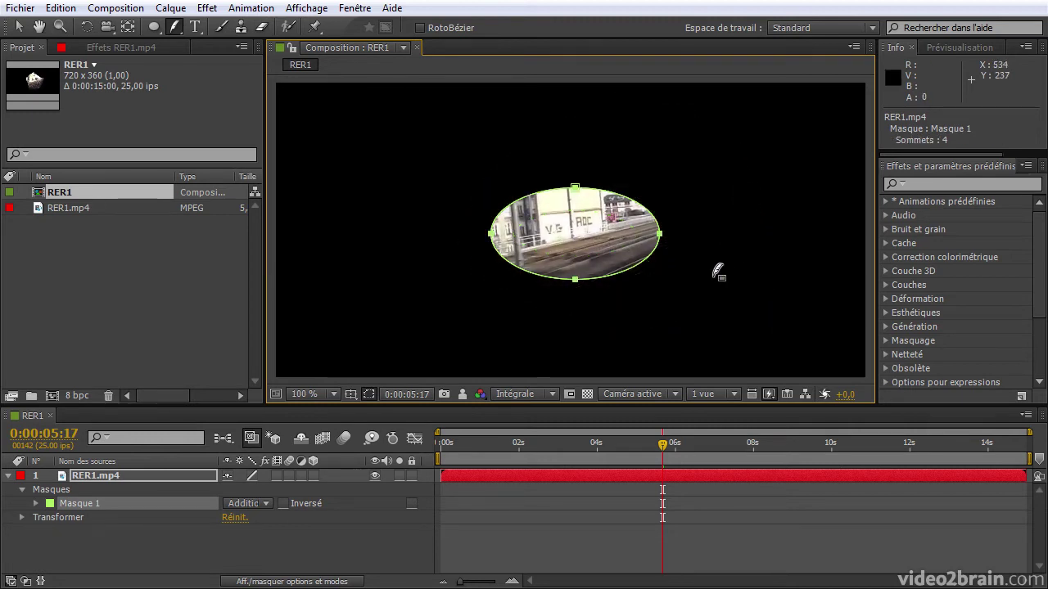
pyautogui.moveTo(645, 200); pyautogui.dragTo(720, 151)
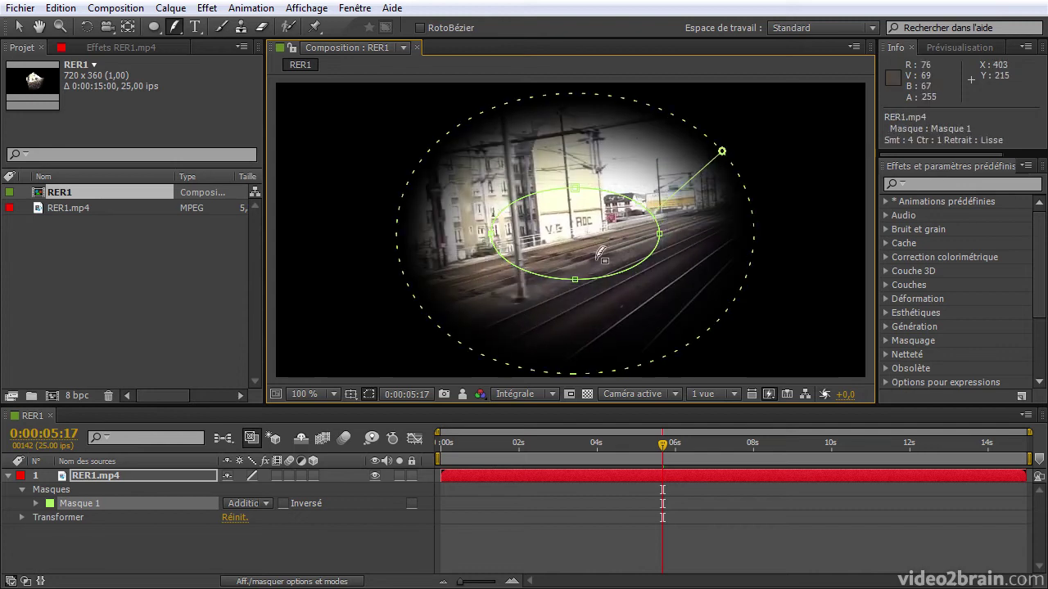
pyautogui.click(483, 239)
pyautogui.moveTo(483, 239); pyautogui.dragTo(474, 239)
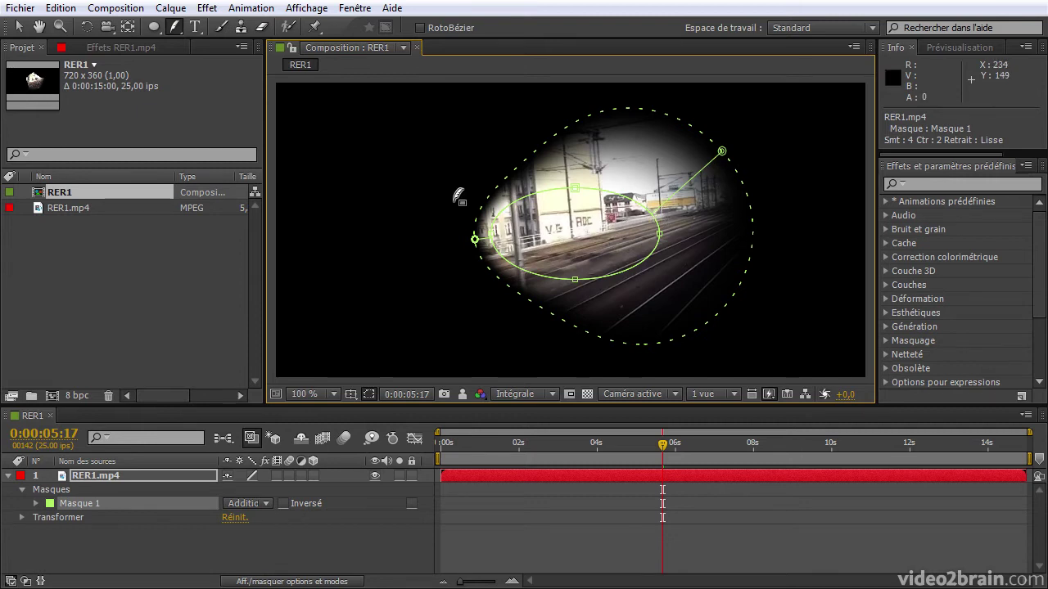
pyautogui.click(173, 10)
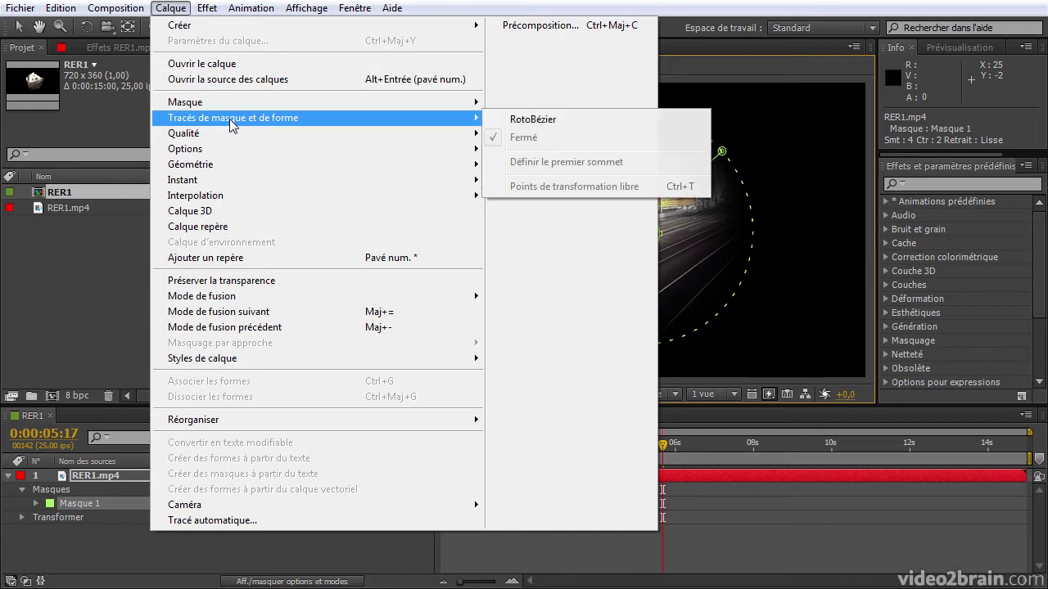
pyautogui.moveTo(232, 104)
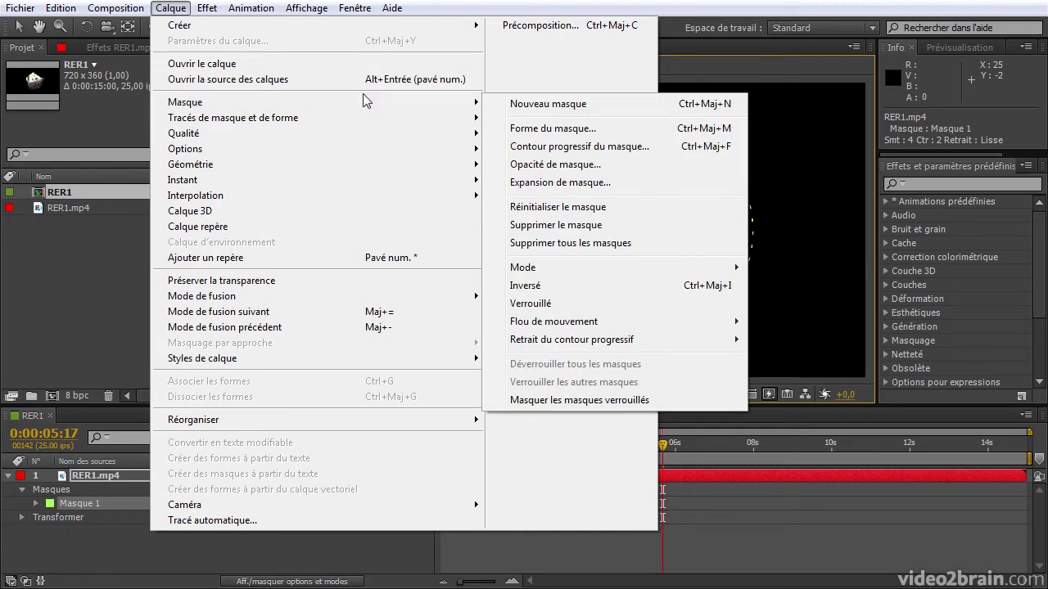
pyautogui.moveTo(600, 348)
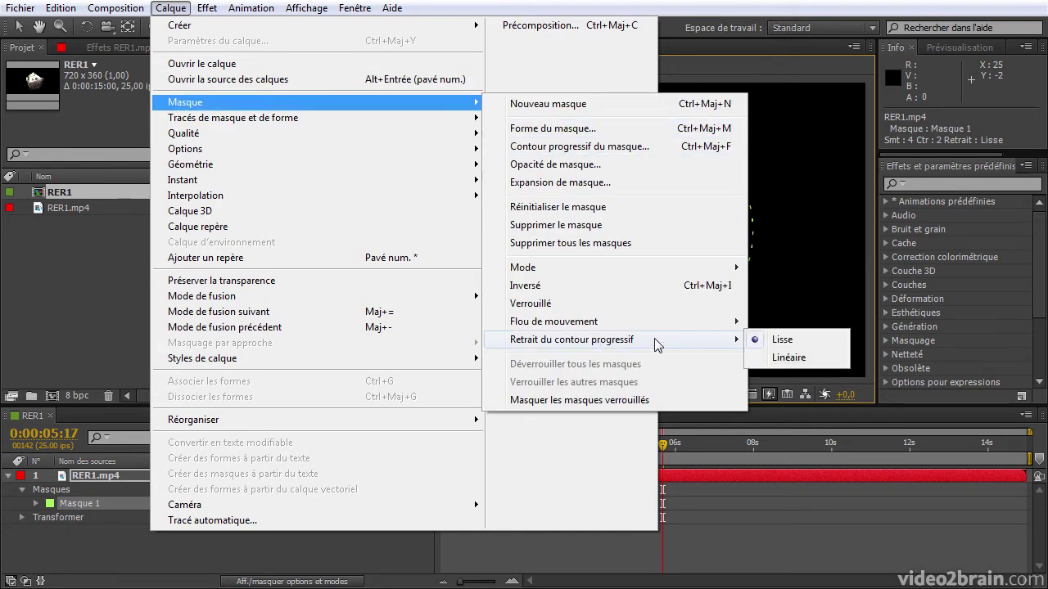
pyautogui.click(772, 340)
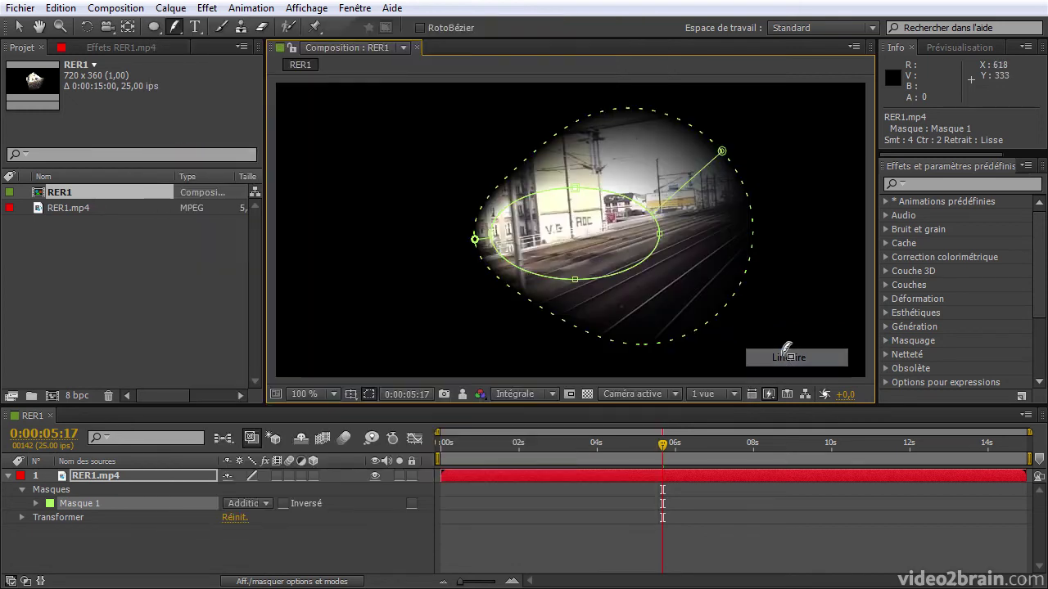
# Open RER1.mp4 in the Layer panel and toggle between footage and alpha views
pyautogui.doubleClick(108, 478)
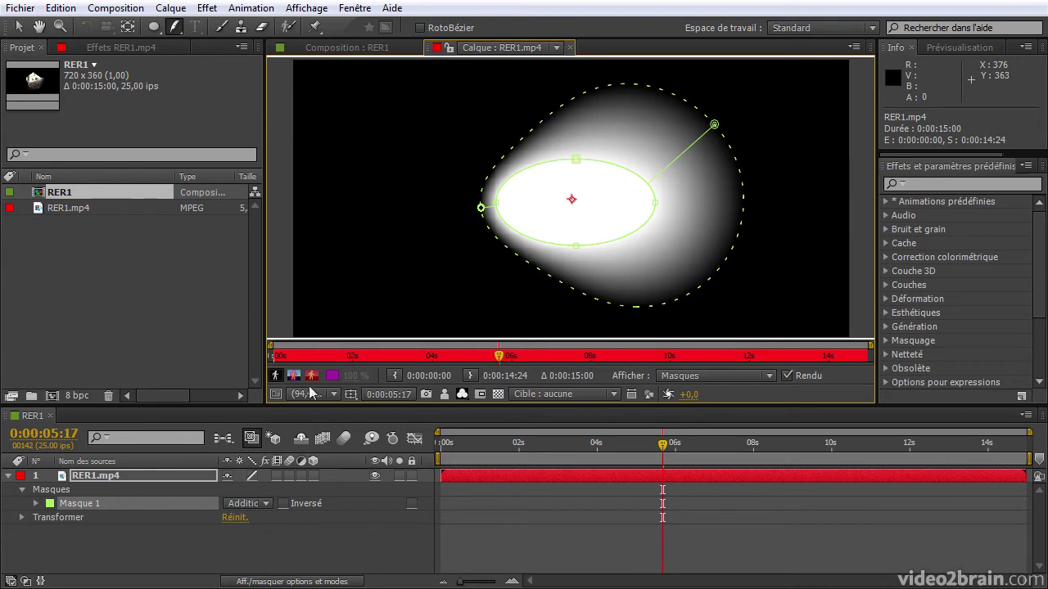
pyautogui.click(276, 374)
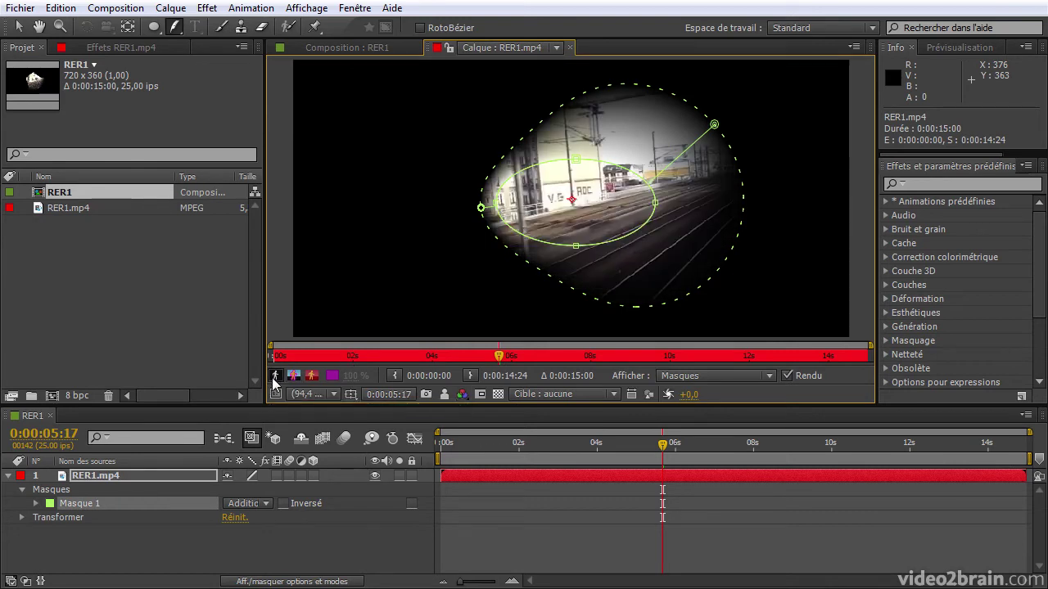
pyautogui.click(275, 375)
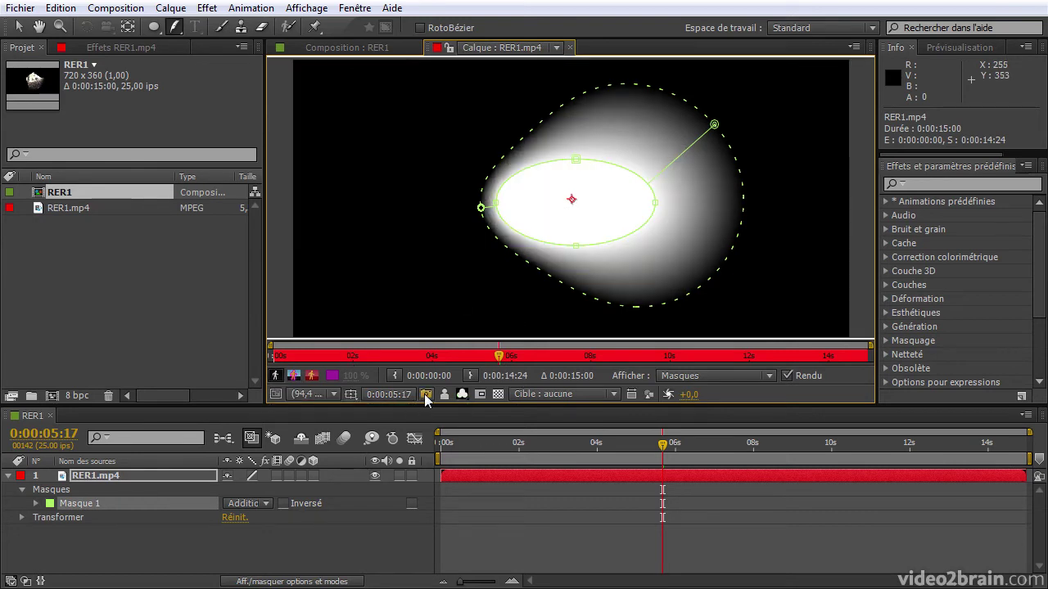
# Set the mask feather falloff to Lisse from the Calque menu
pyautogui.click(171, 7)
pyautogui.moveTo(210, 106)
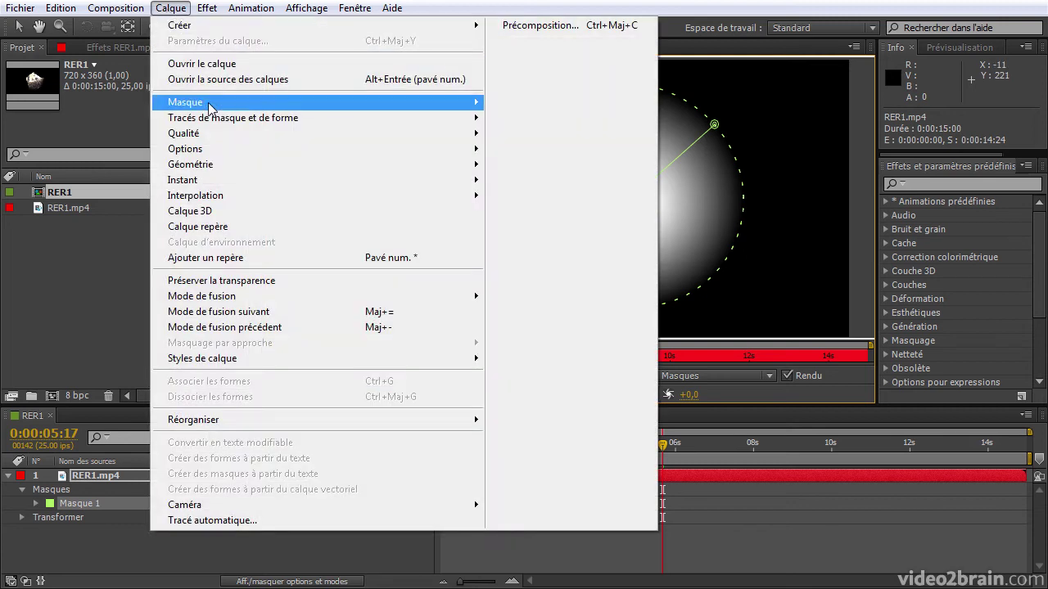
pyautogui.moveTo(245, 121)
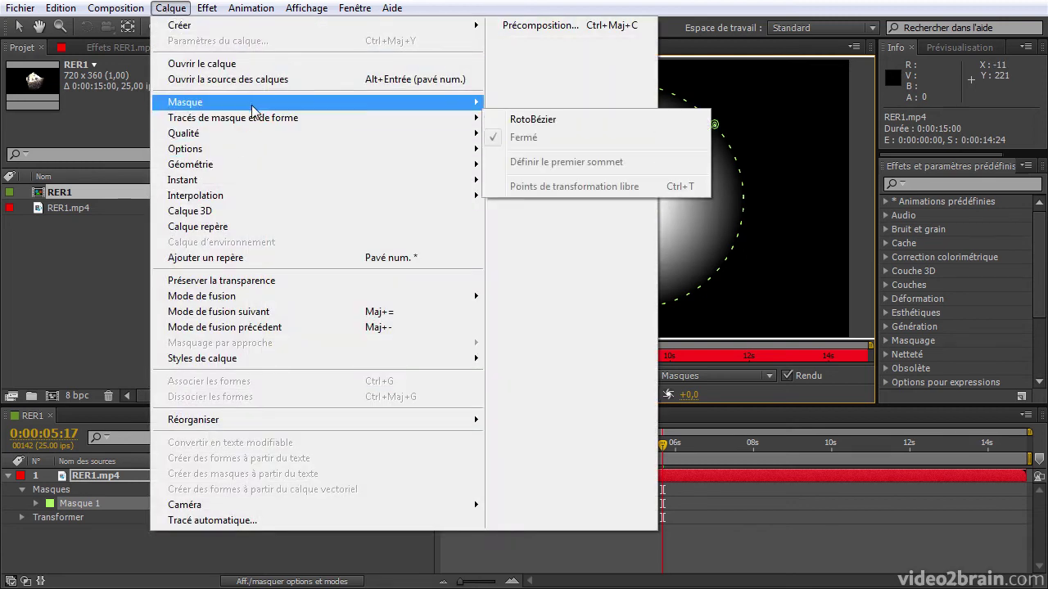
pyautogui.moveTo(677, 341)
pyautogui.click(782, 340)
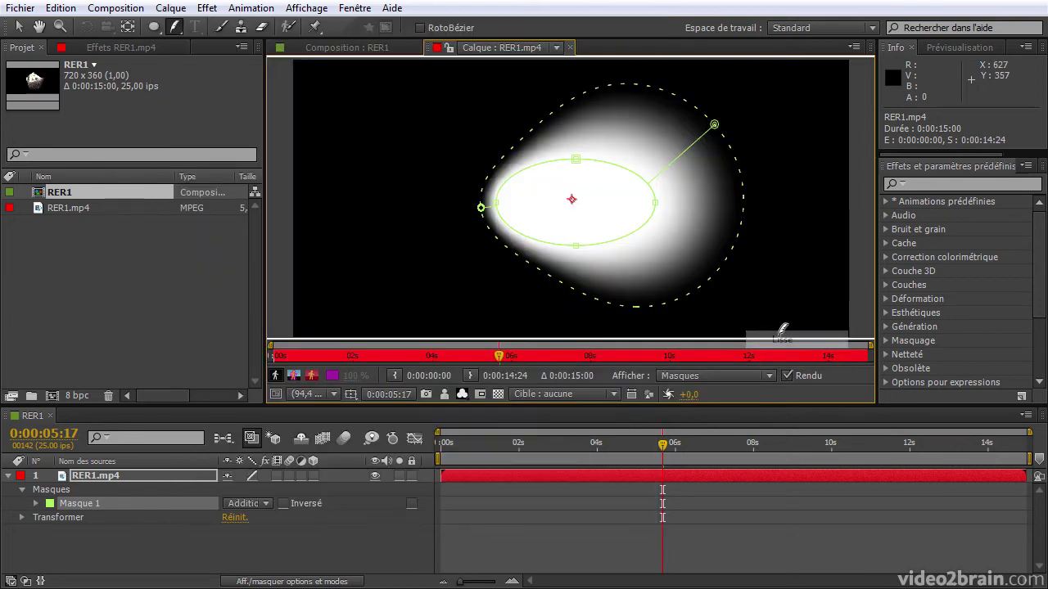
# Deselect the mask and compare the current result against the saved snapshot
pyautogui.click(447, 395)
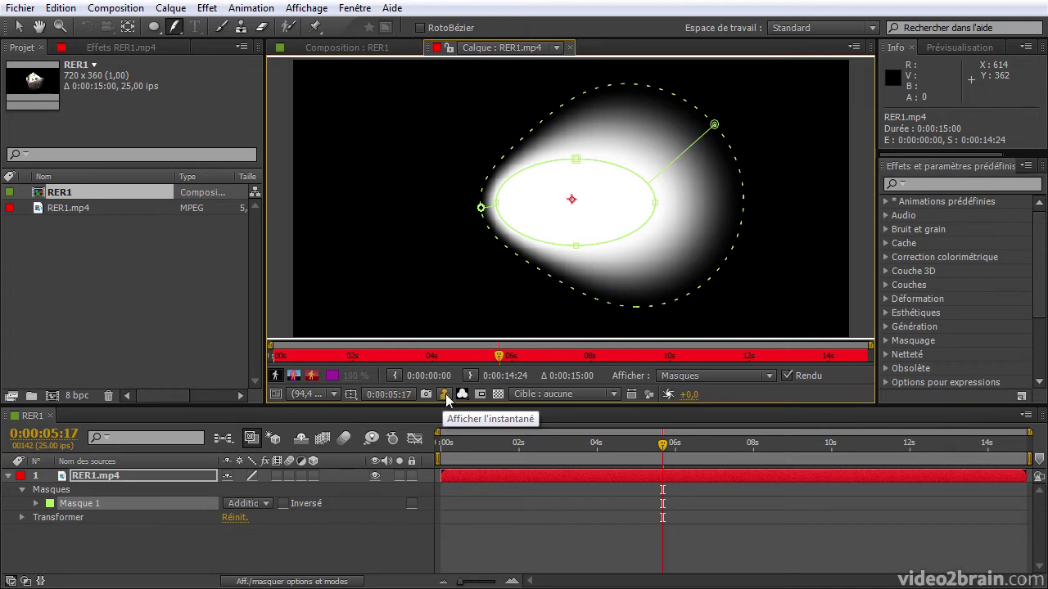
pyautogui.click(446, 397)
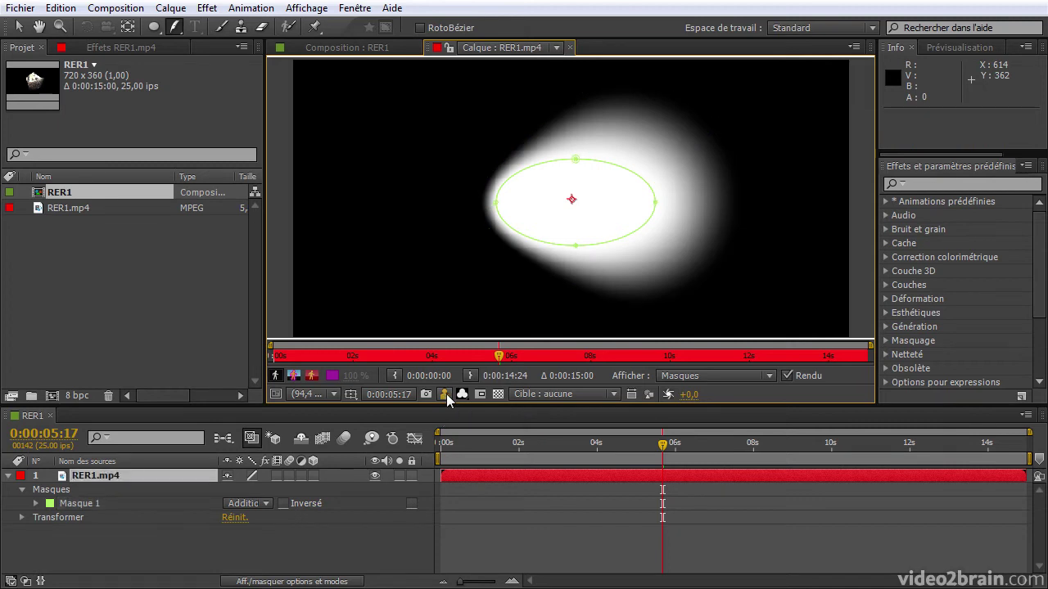
pyautogui.click(447, 397)
pyautogui.click(446, 397)
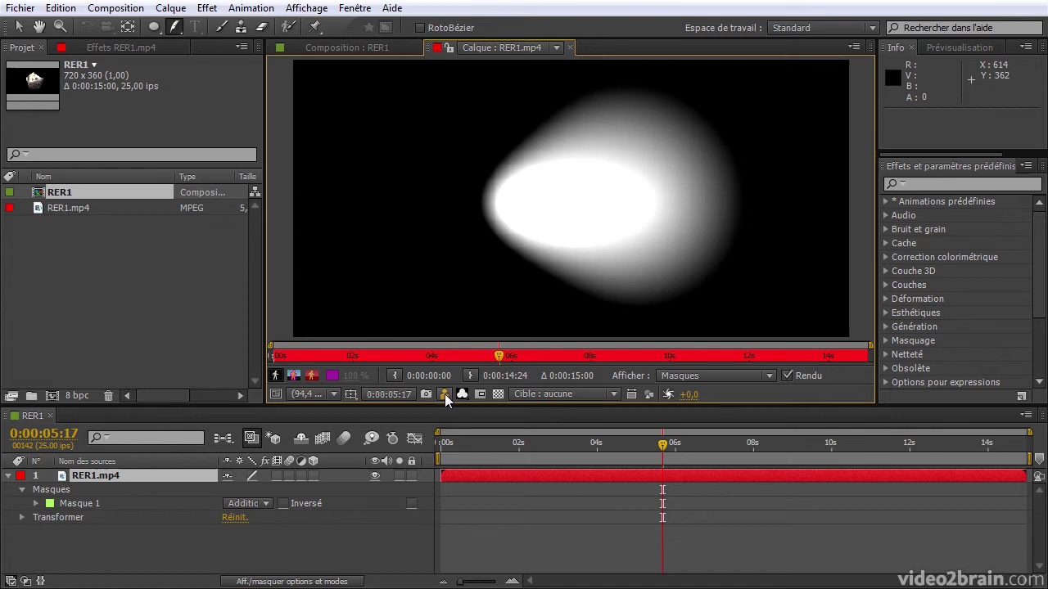
pyautogui.click(446, 397)
pyautogui.click(446, 397)
pyautogui.click(446, 397)
# Select Masque 1, activate variable feather editing via Calque > Masque, and return to the RER1 composition
pyautogui.click(170, 8)
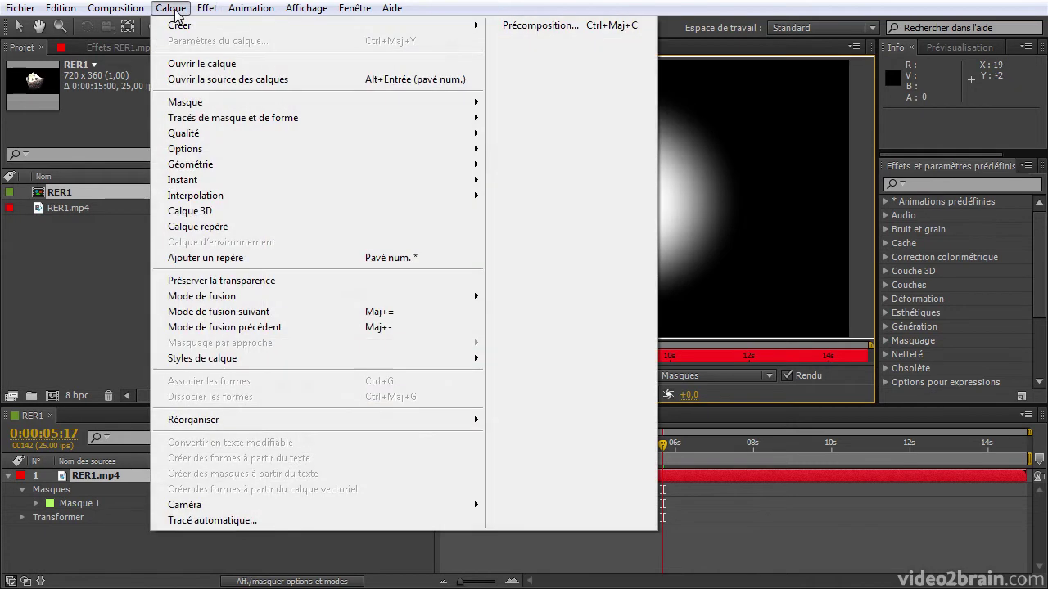
pyautogui.moveTo(220, 119)
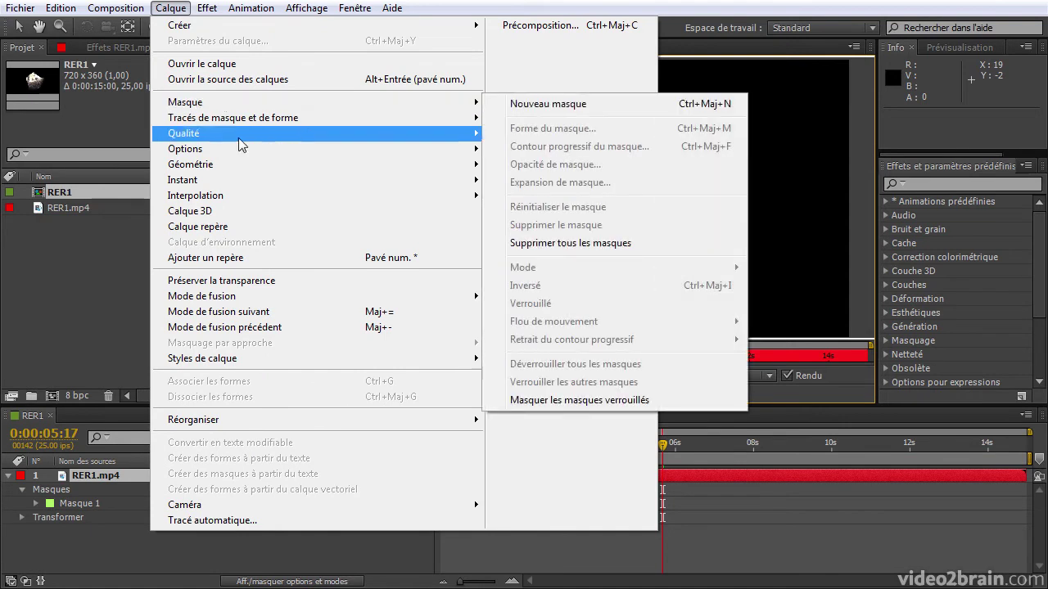
pyautogui.click(89, 503)
pyautogui.click(171, 8)
pyautogui.moveTo(229, 101)
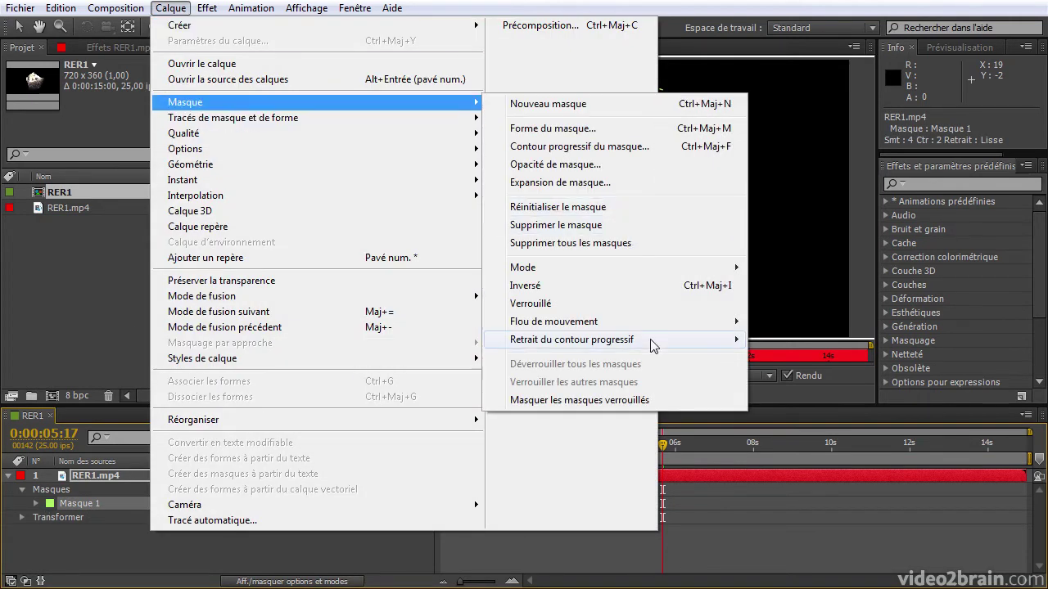
pyautogui.moveTo(653, 344)
pyautogui.click(793, 358)
pyautogui.click(352, 48)
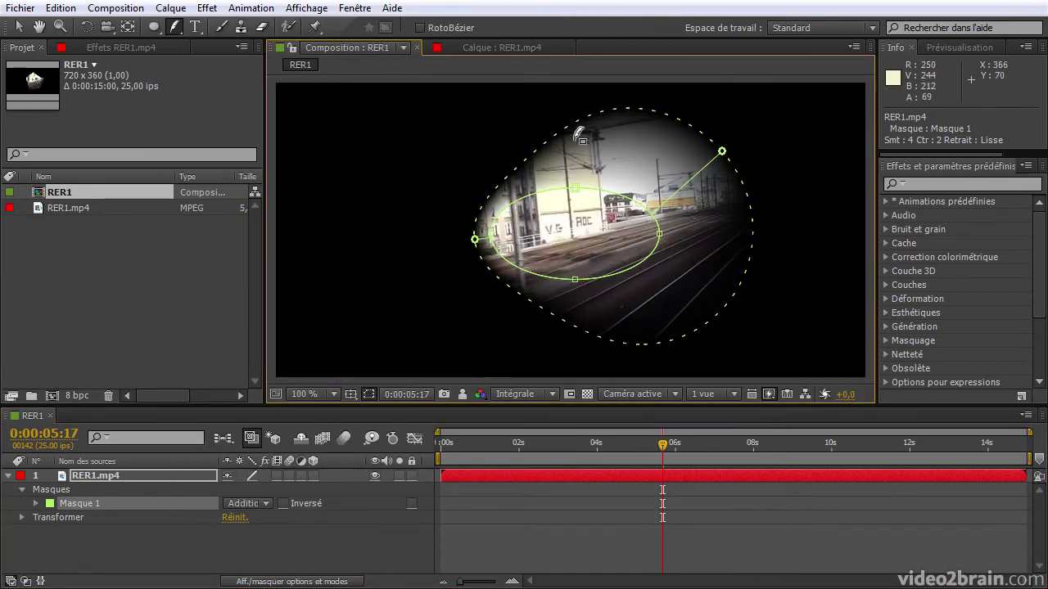
# Hide the mask feather boundaries through the Composition view options
pyautogui.click(854, 47)
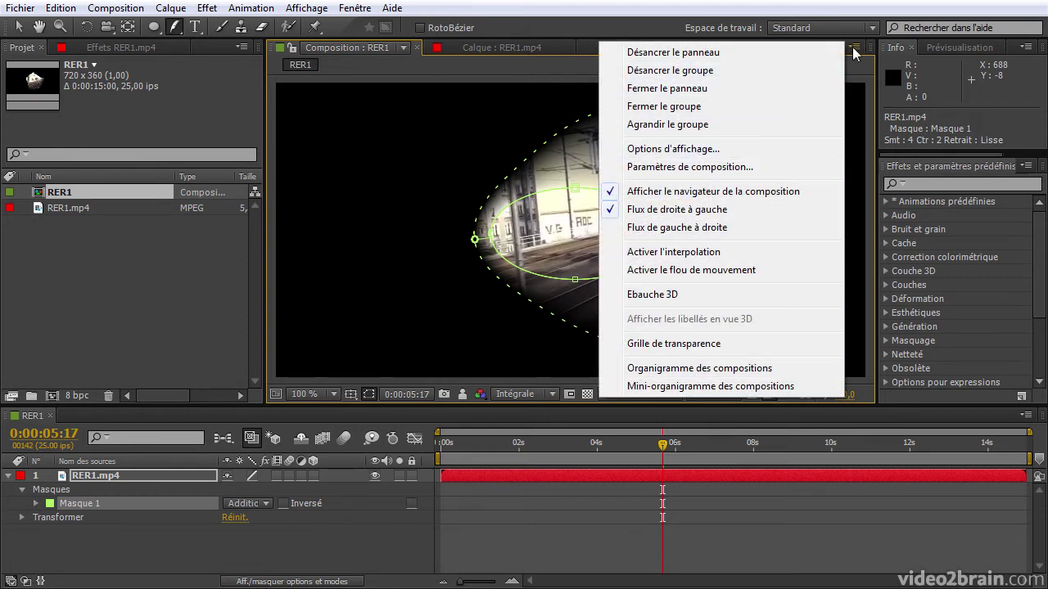
pyautogui.click(714, 151)
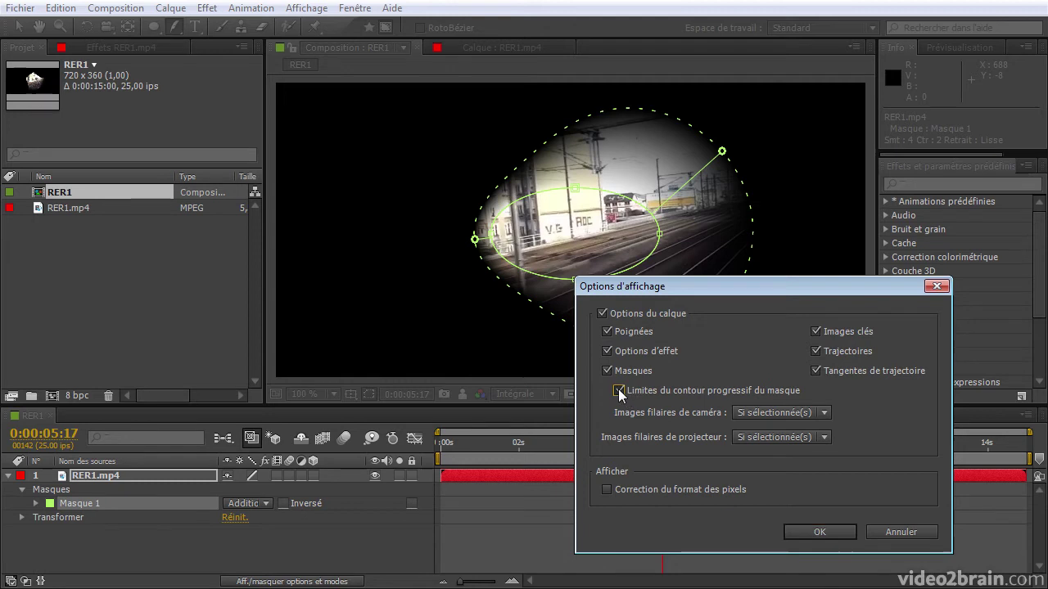
pyautogui.click(798, 531)
# Adjust the feather width by dragging feather points, undoing one drag
pyautogui.moveTo(722, 152); pyautogui.dragTo(718, 172)
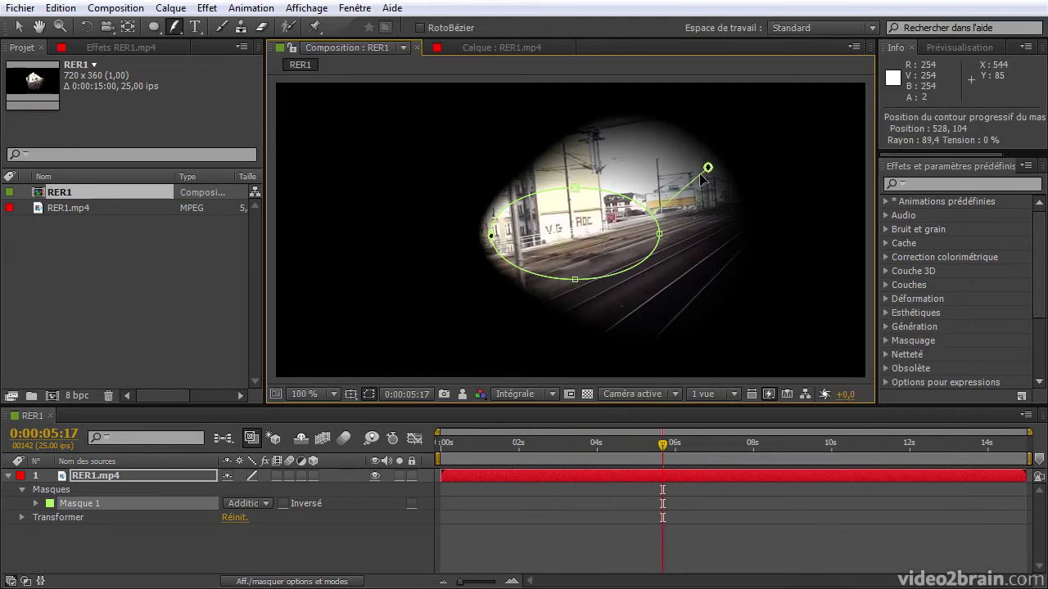
pyautogui.hotkey('ctrl', 'z')
pyautogui.moveTo(448, 240); pyautogui.dragTo(463, 240)
# Re-enable Limites du contour progressif du masque to show the dotted feather boundary
pyautogui.click(853, 48)
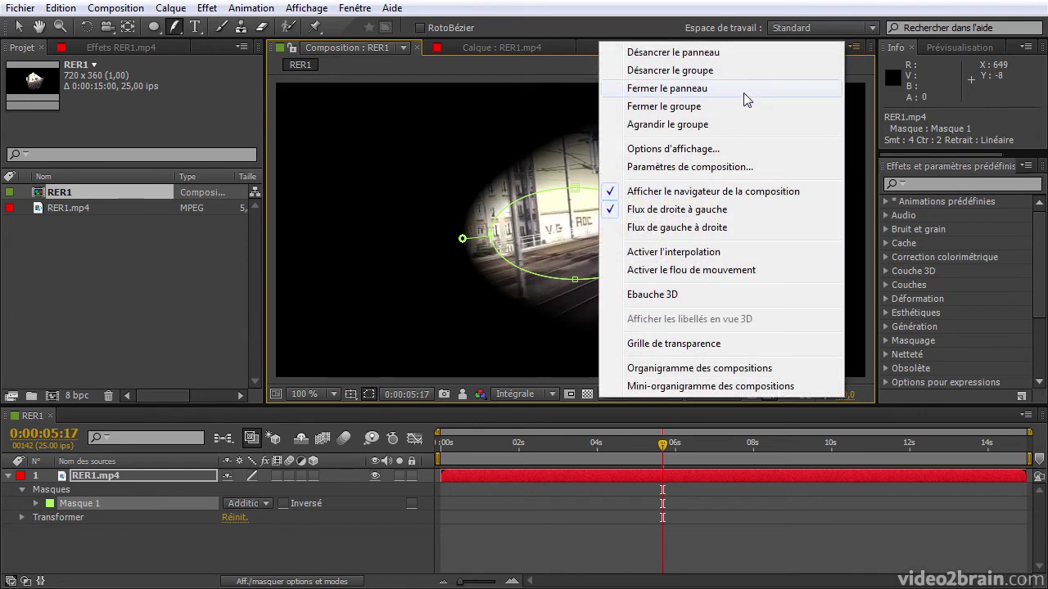
pyautogui.click(714, 152)
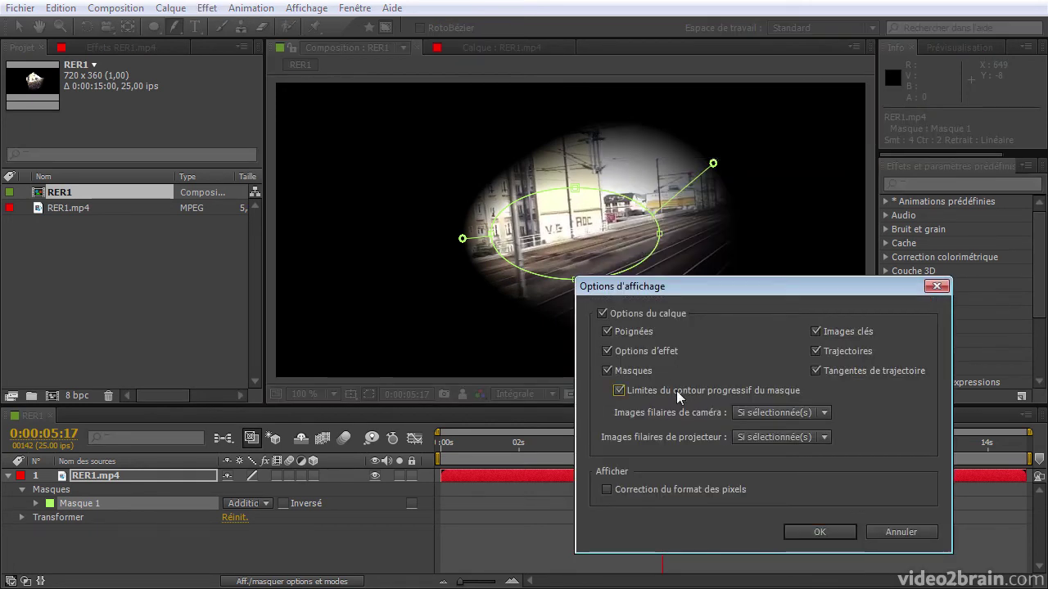
pyautogui.click(820, 532)
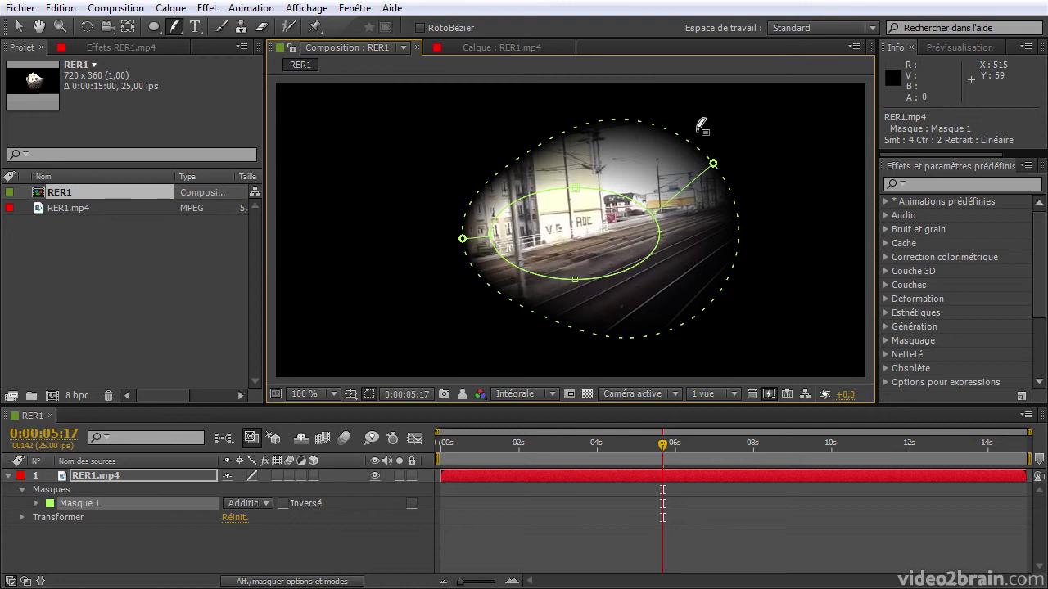
# Drag Masque 1's right feather point outward and fine-tune it to widen the right soft edge
pyautogui.click(175, 27)
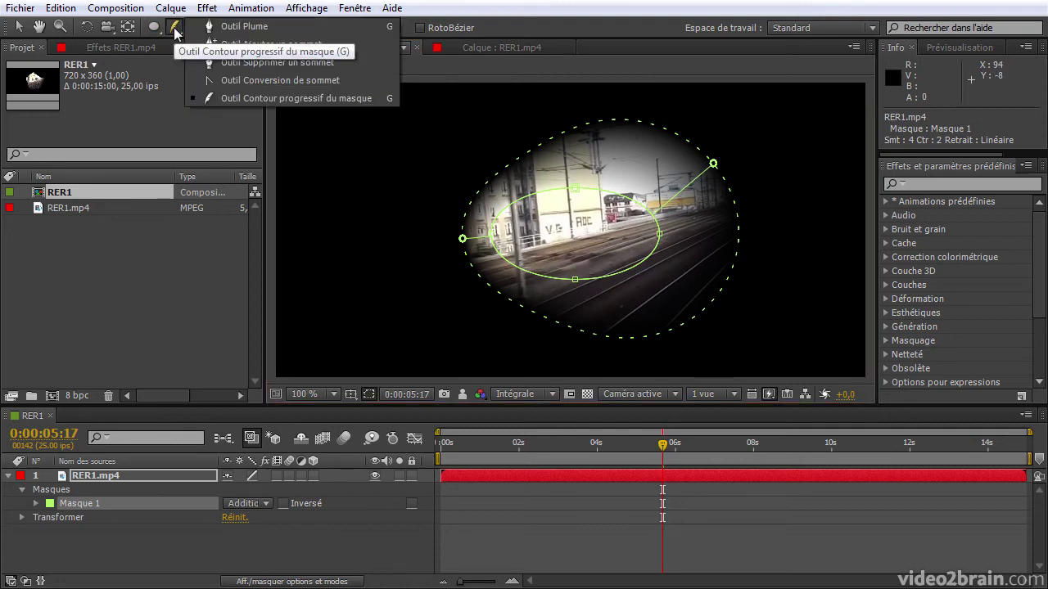
pyautogui.moveTo(713, 164); pyautogui.dragTo(729, 179)
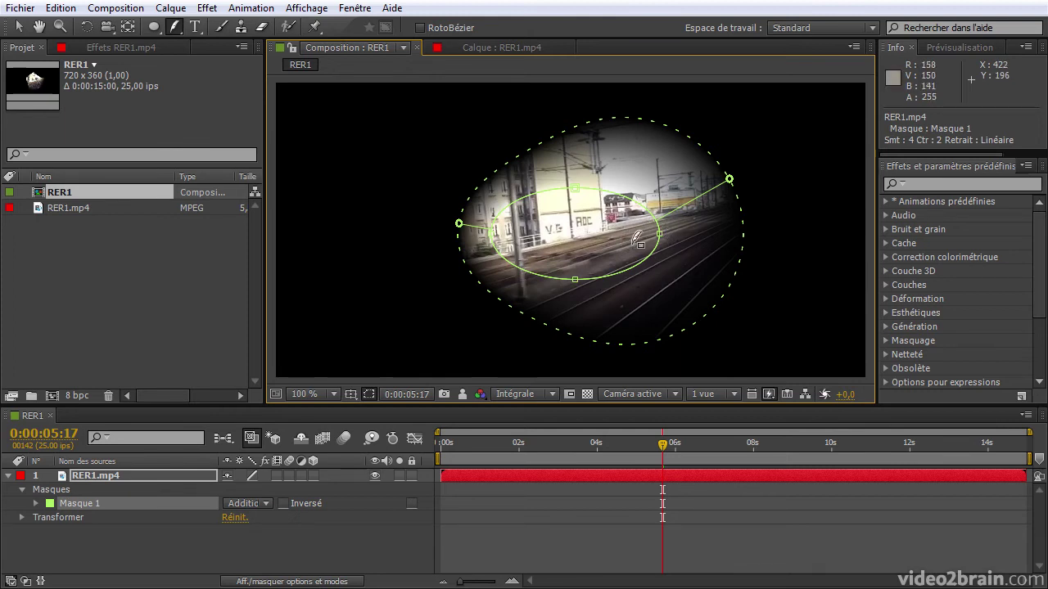
pyautogui.moveTo(729, 180); pyautogui.dragTo(737, 189)
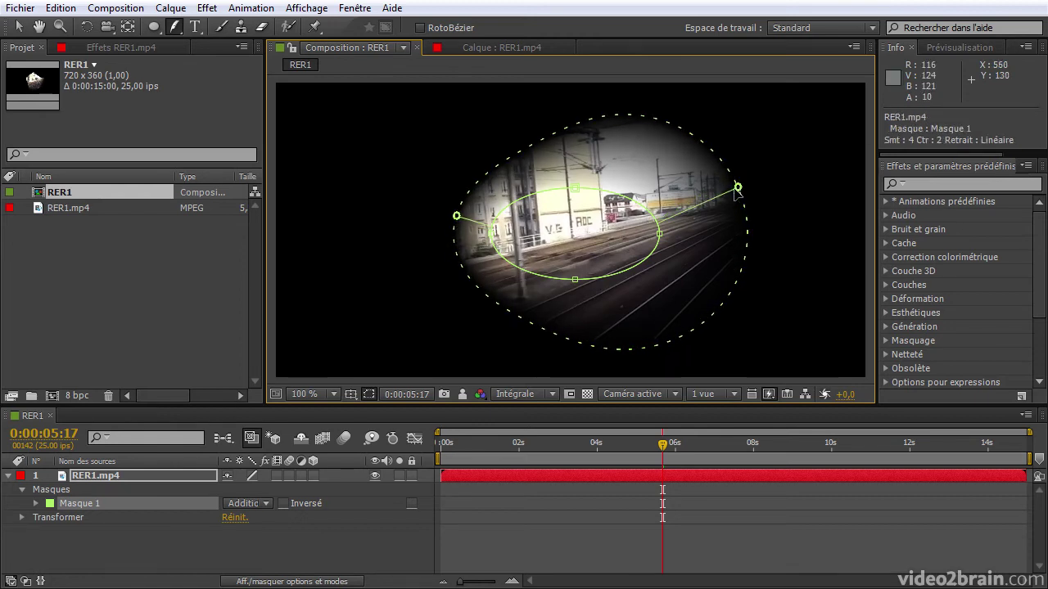
pyautogui.moveTo(736, 188); pyautogui.dragTo(753, 184)
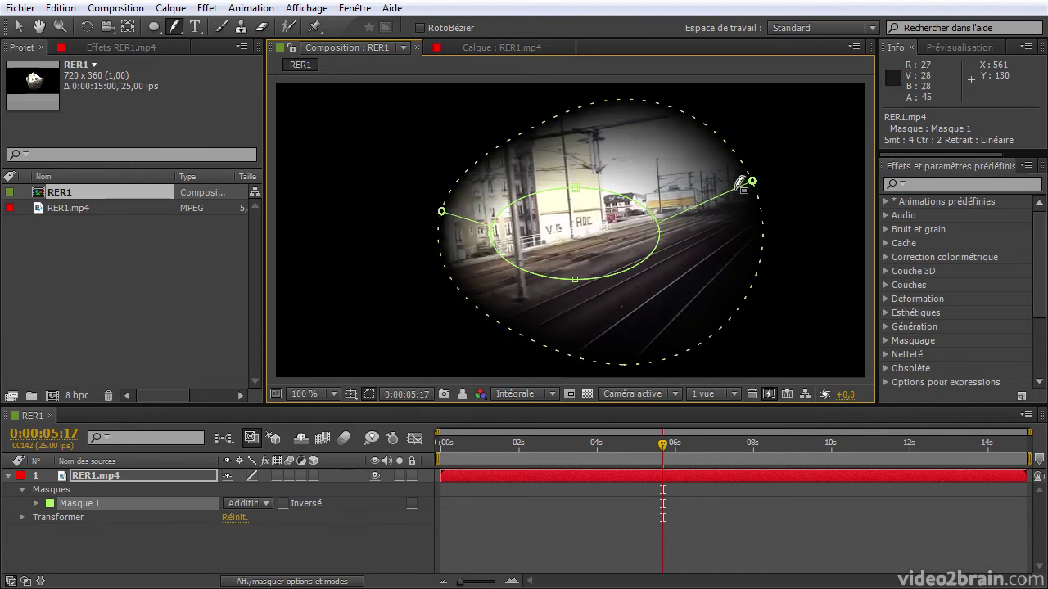
pyautogui.moveTo(740, 185); pyautogui.dragTo(743, 165)
pyautogui.moveTo(441, 214); pyautogui.dragTo(440, 218)
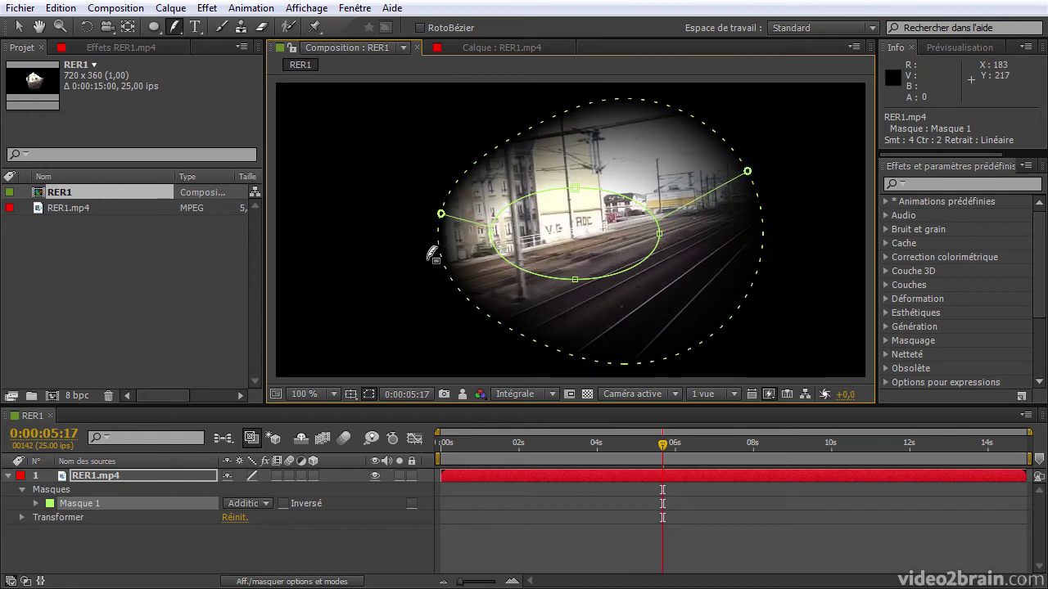
pyautogui.moveTo(700, 187); pyautogui.dragTo(700, 187)
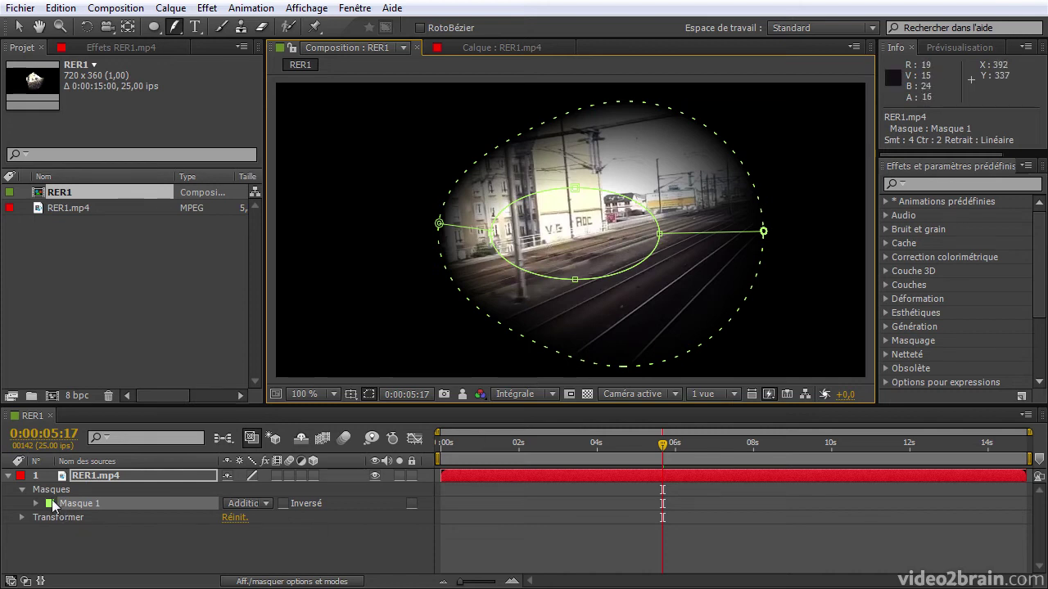
# Turn on auto-keyframing and bend the mask's right side, recording a Tracé du masque keyframe at 0:00:05:17
pyautogui.click(37, 504)
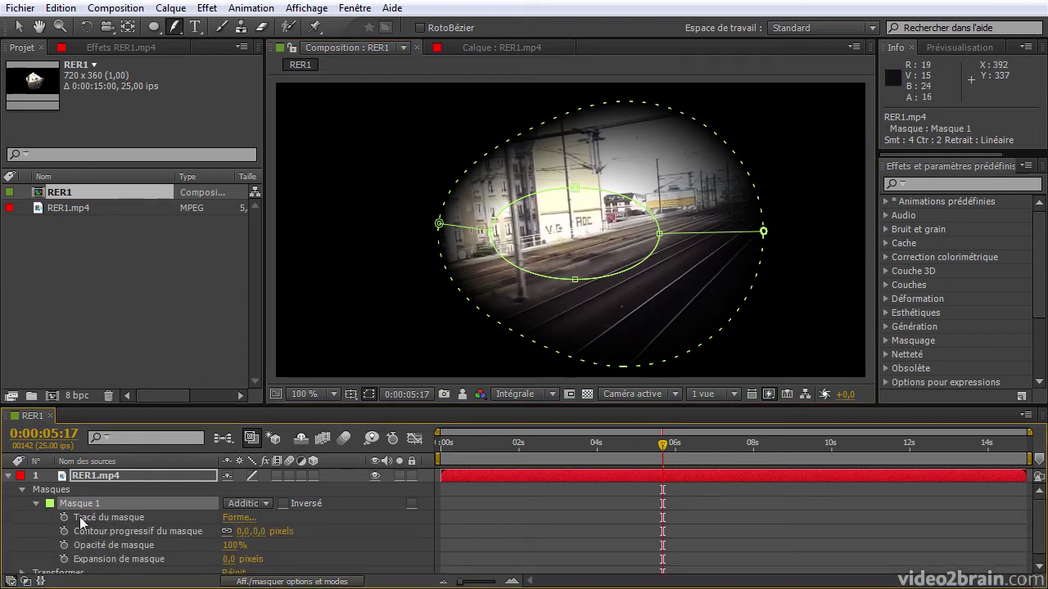
pyautogui.click(393, 438)
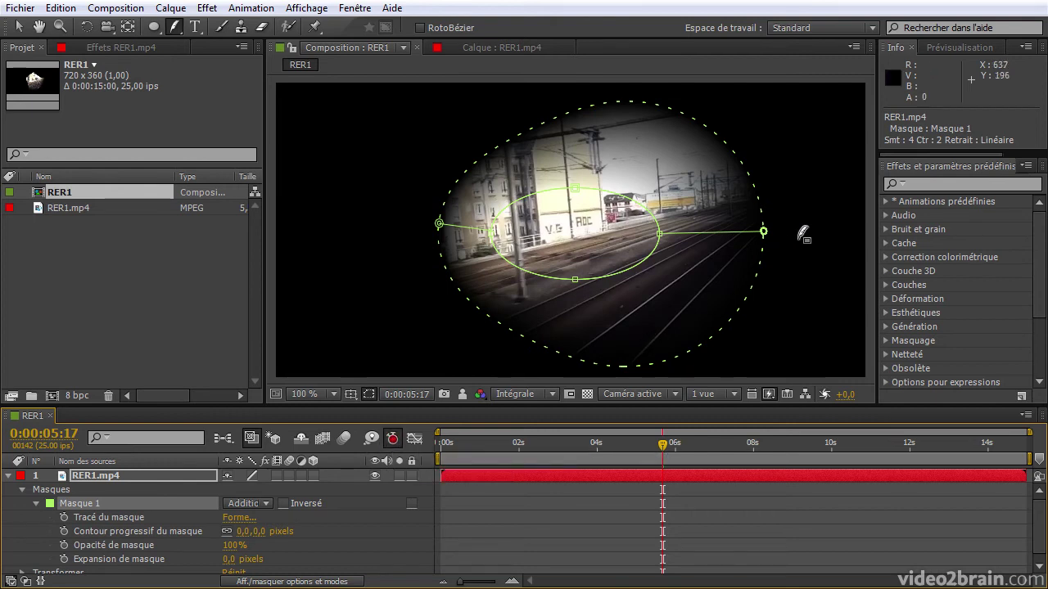
pyautogui.moveTo(764, 232); pyautogui.dragTo(761, 244)
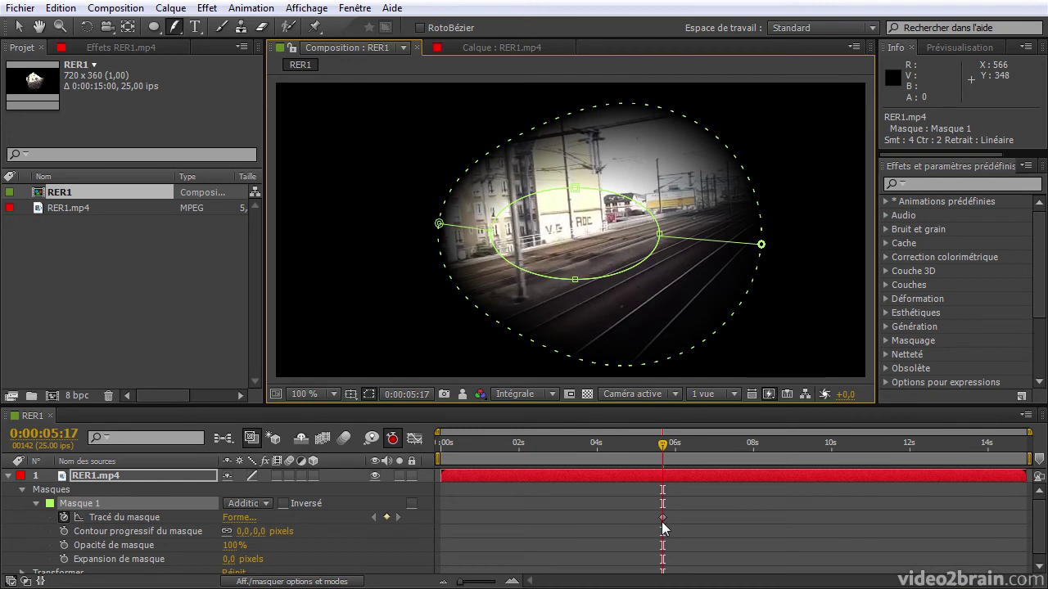
# At 0:00:03:06, bend the mask's right curve down-left to add a path keyframe
pyautogui.click(568, 443)
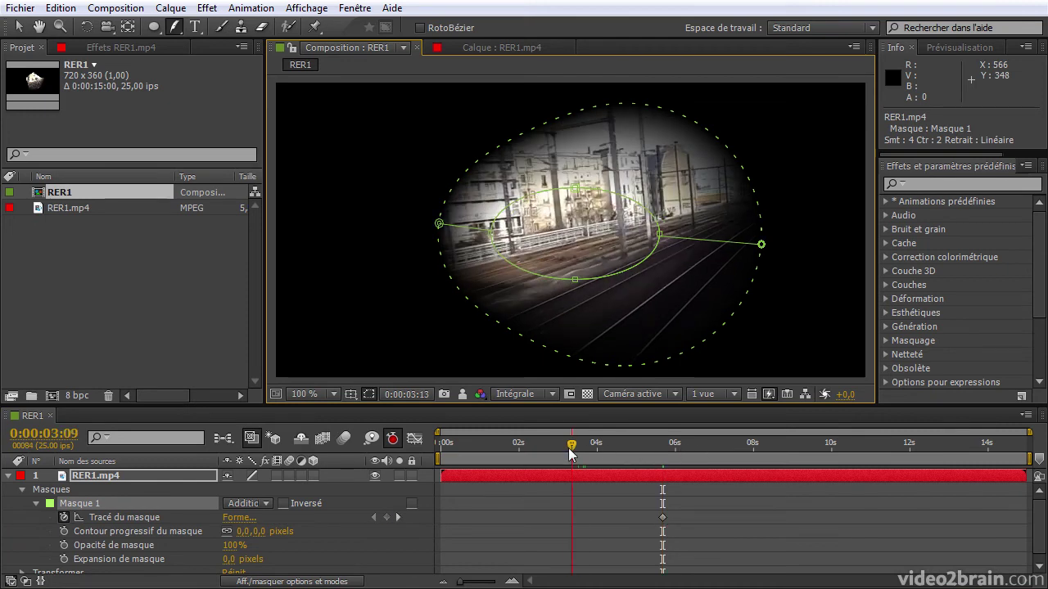
pyautogui.moveTo(762, 244); pyautogui.dragTo(700, 329)
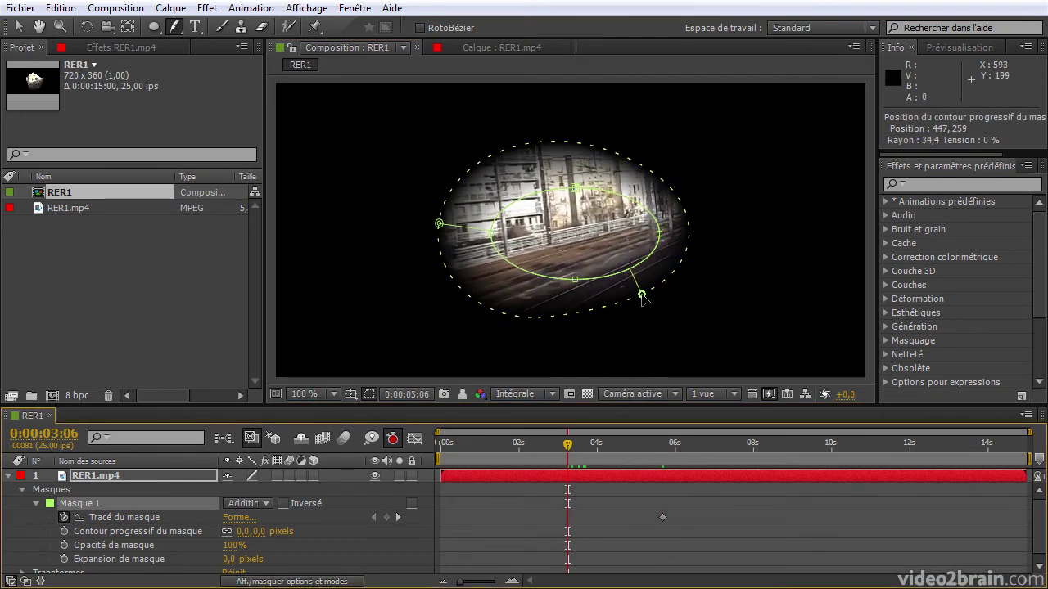
pyautogui.moveTo(595, 443); pyautogui.dragTo(714, 443)
# At 0:00:07:00, shift the right vertex rightward, adjust its Bezier handles, then scrub to review
pyautogui.press('ctrl')
pyautogui.moveTo(660, 235); pyautogui.dragTo(702, 235)
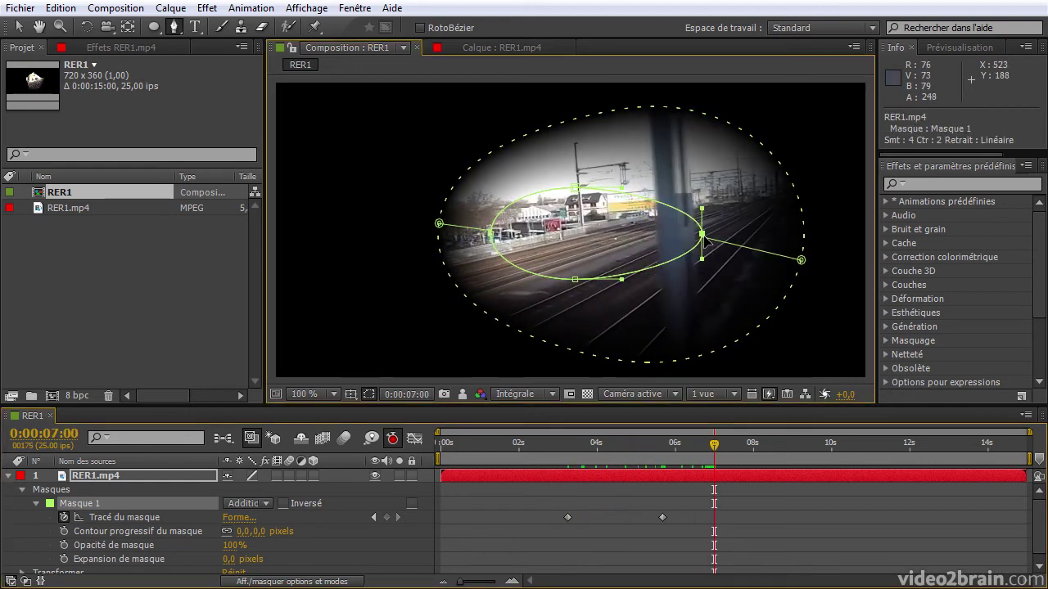
pyautogui.moveTo(691, 273); pyautogui.dragTo(684, 284)
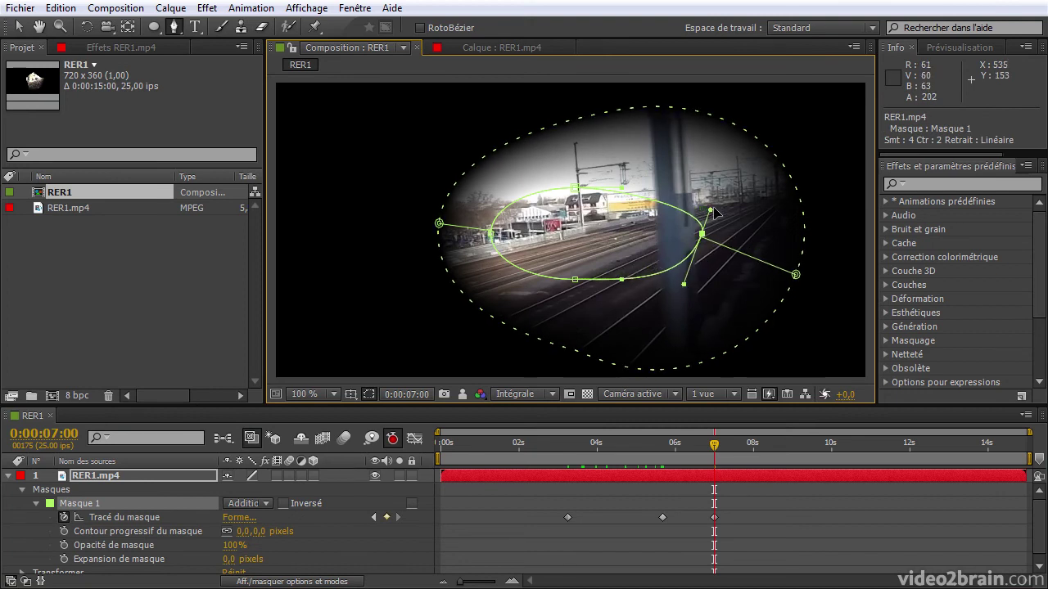
pyautogui.moveTo(712, 211); pyautogui.dragTo(721, 187)
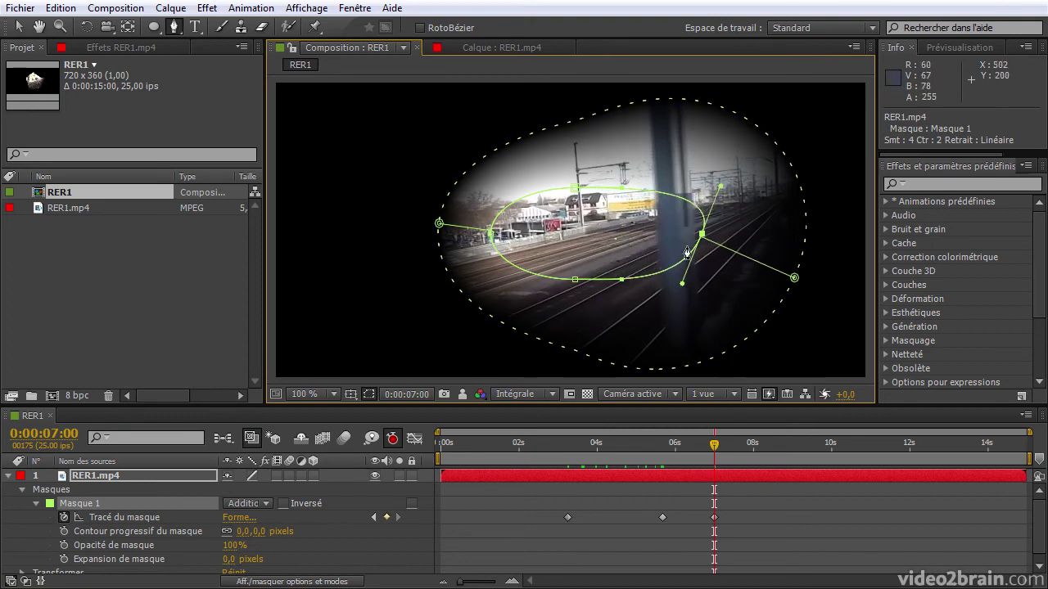
pyautogui.moveTo(714, 443); pyautogui.dragTo(579, 475)
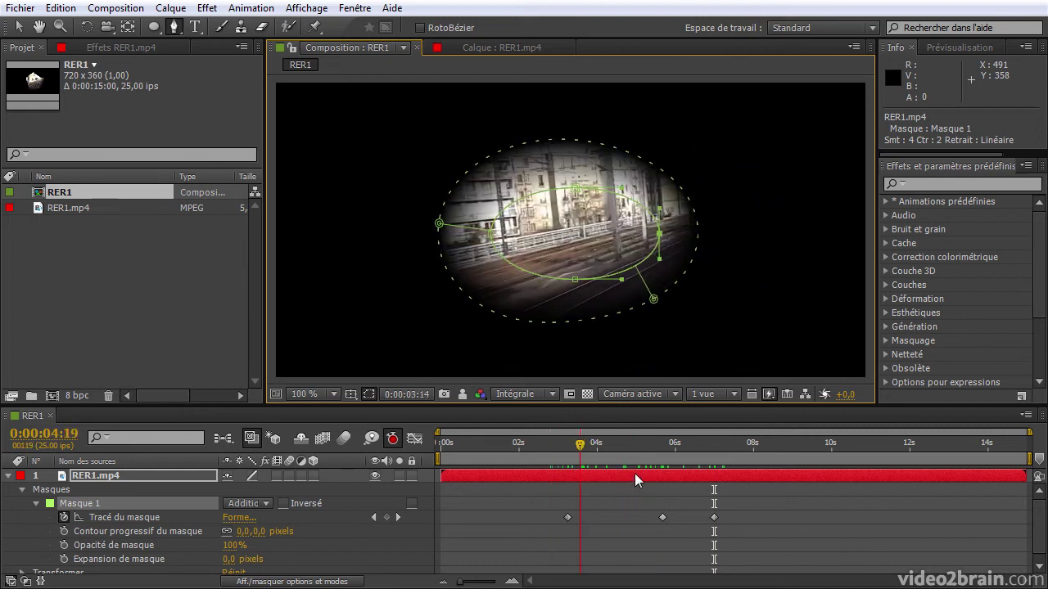
pyautogui.moveTo(639, 443); pyautogui.dragTo(766, 443)
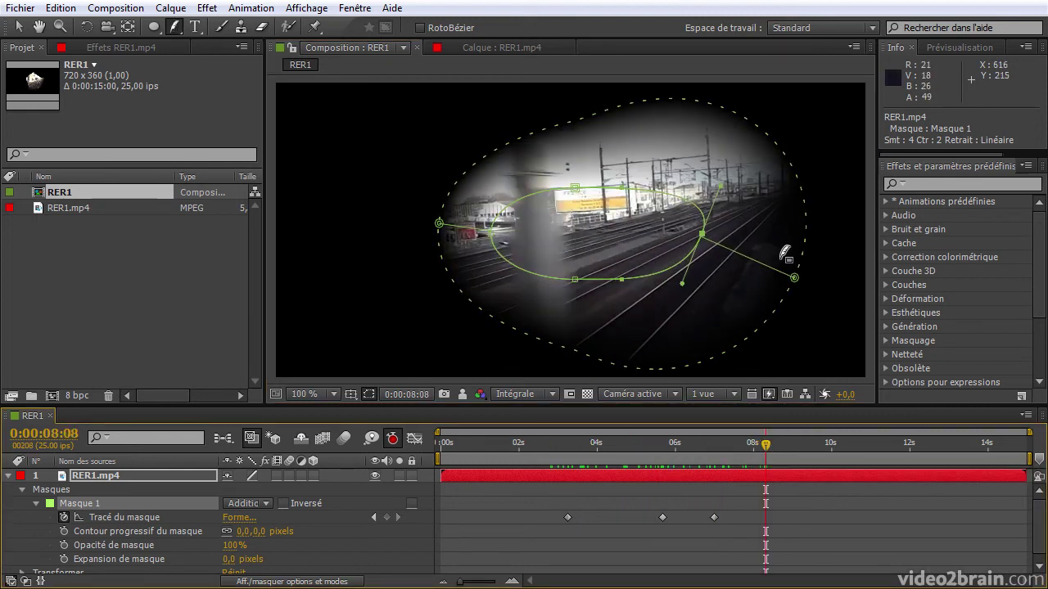
# Set the right feather point to Maintenir and adjust the mask's right handle and left vertex
pyautogui.click(794, 280)
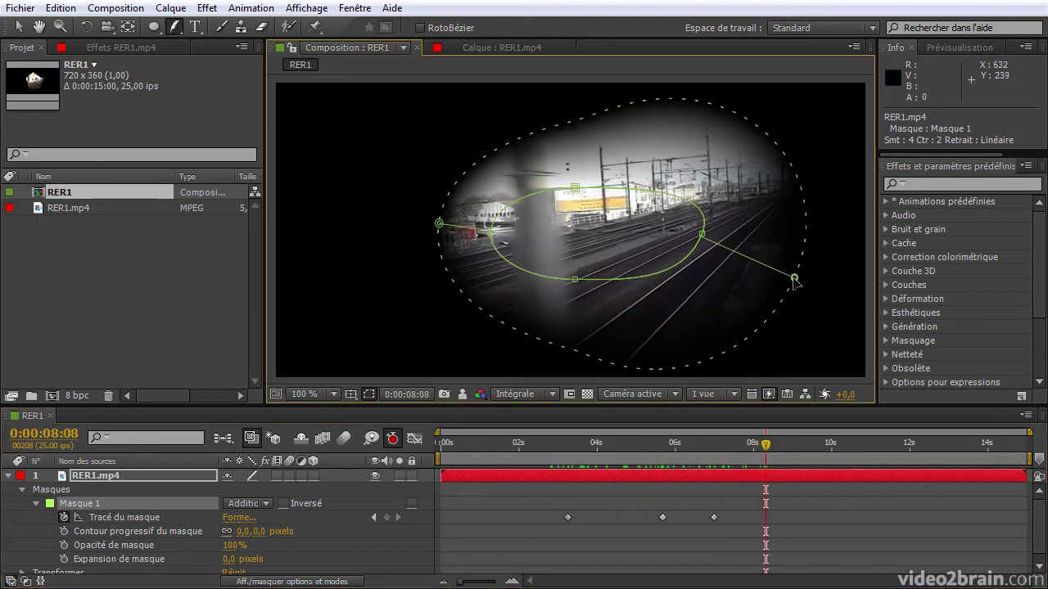
pyautogui.rightClick(794, 281)
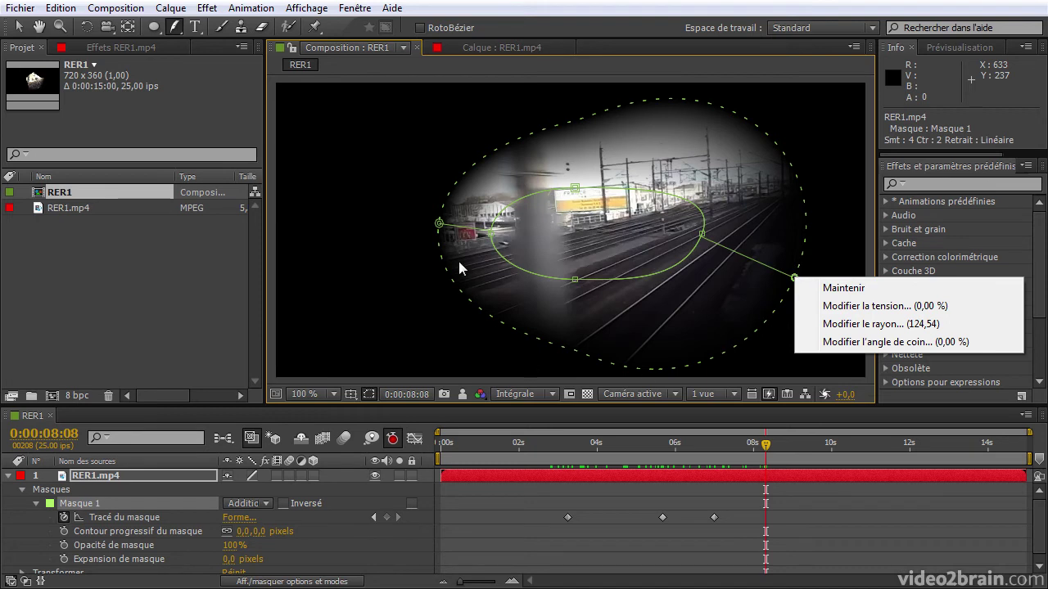
pyautogui.click(859, 288)
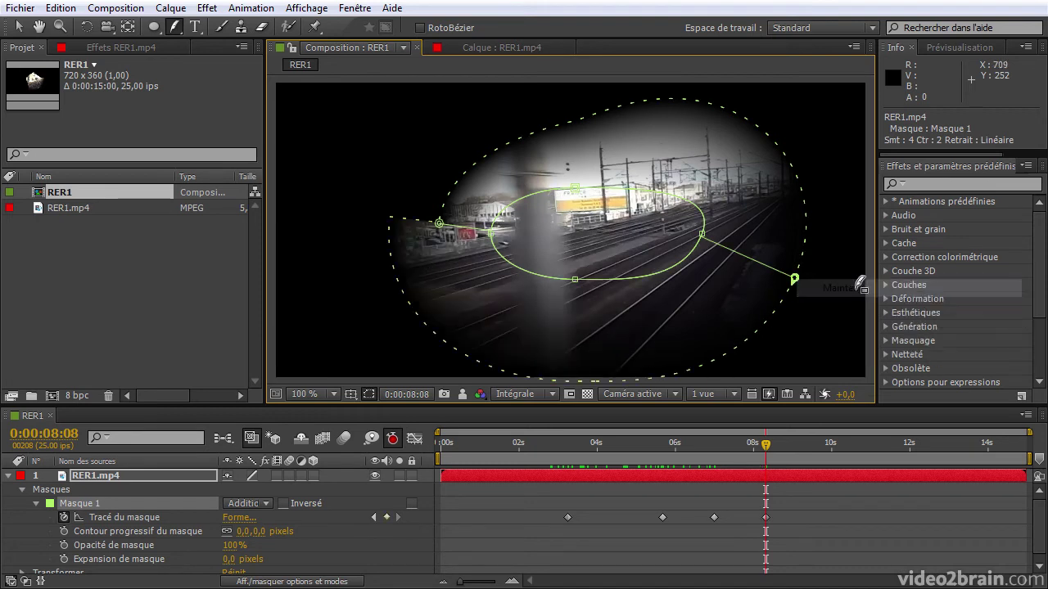
pyautogui.moveTo(794, 283); pyautogui.dragTo(773, 297)
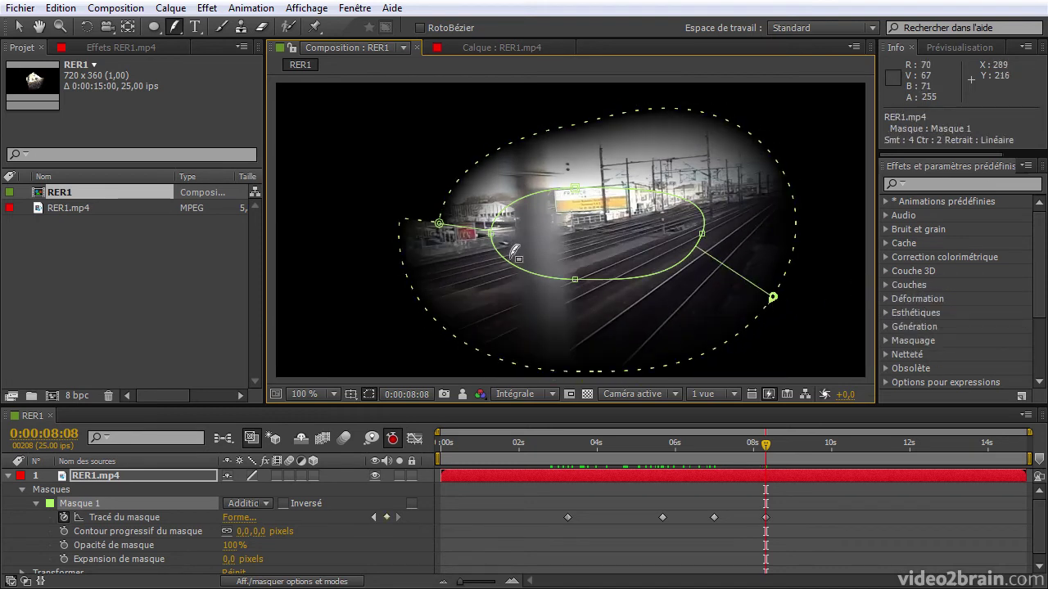
pyautogui.moveTo(441, 228); pyautogui.dragTo(465, 229)
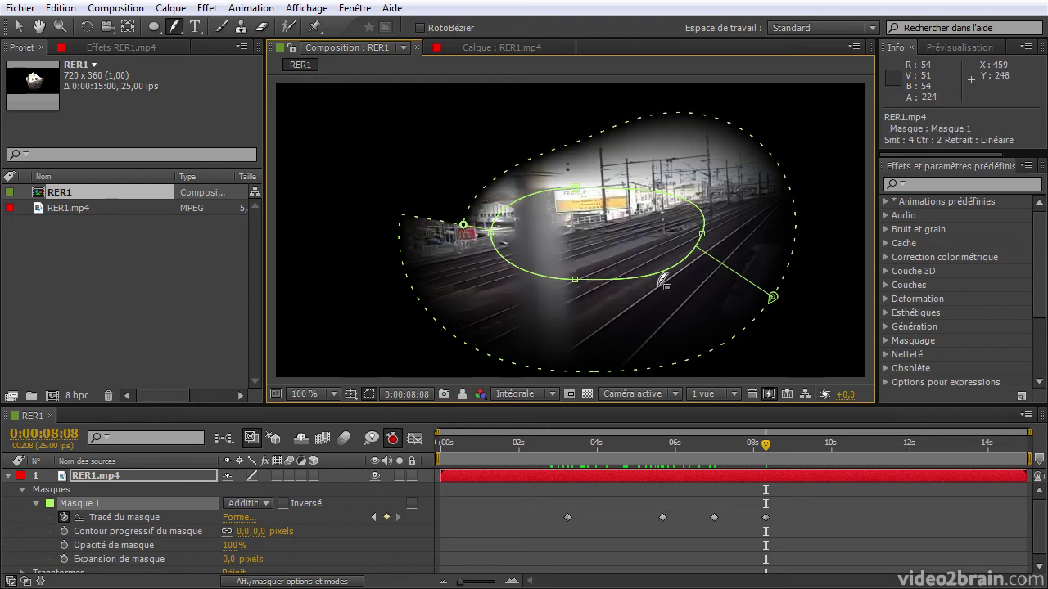
# Turn Maintenir off and set the feather point's radius to 10 with Modifier le rayon
pyautogui.rightClick(773, 297)
pyautogui.click(806, 312)
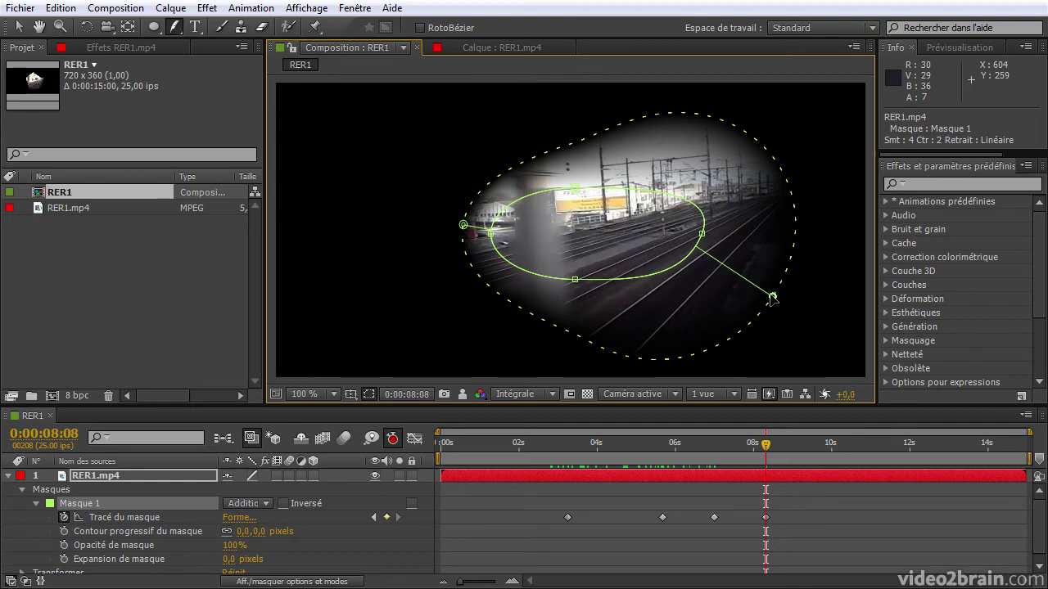
pyautogui.rightClick(773, 297)
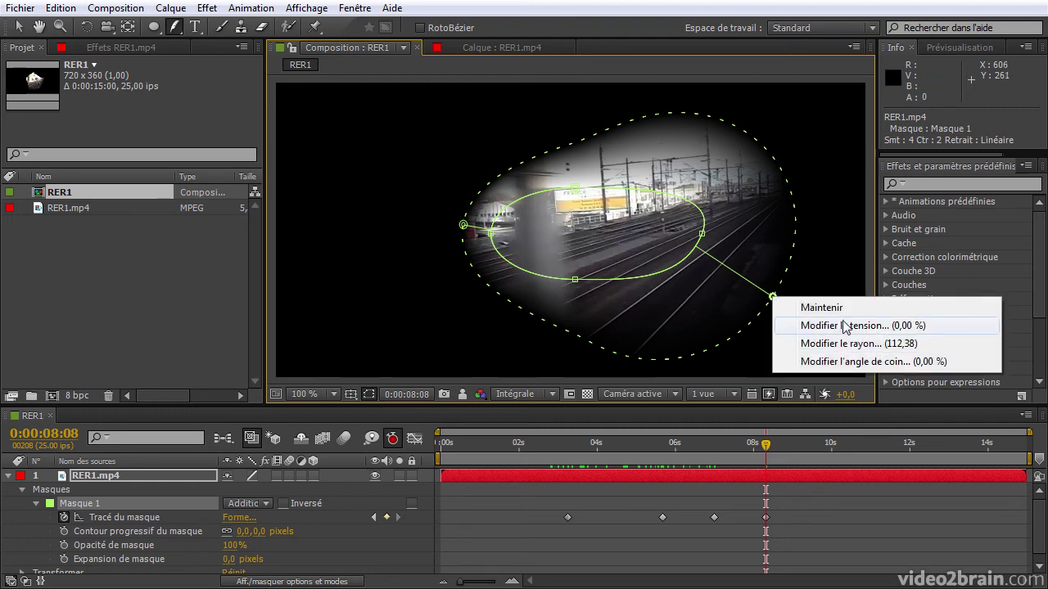
pyautogui.click(847, 347)
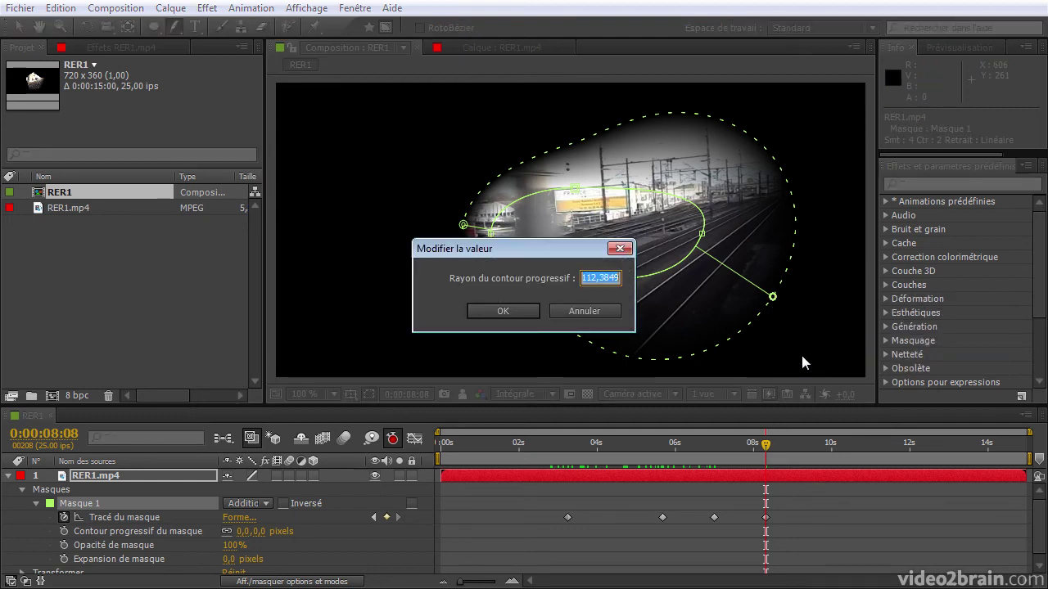
pyautogui.write('10')
pyautogui.press('Return')
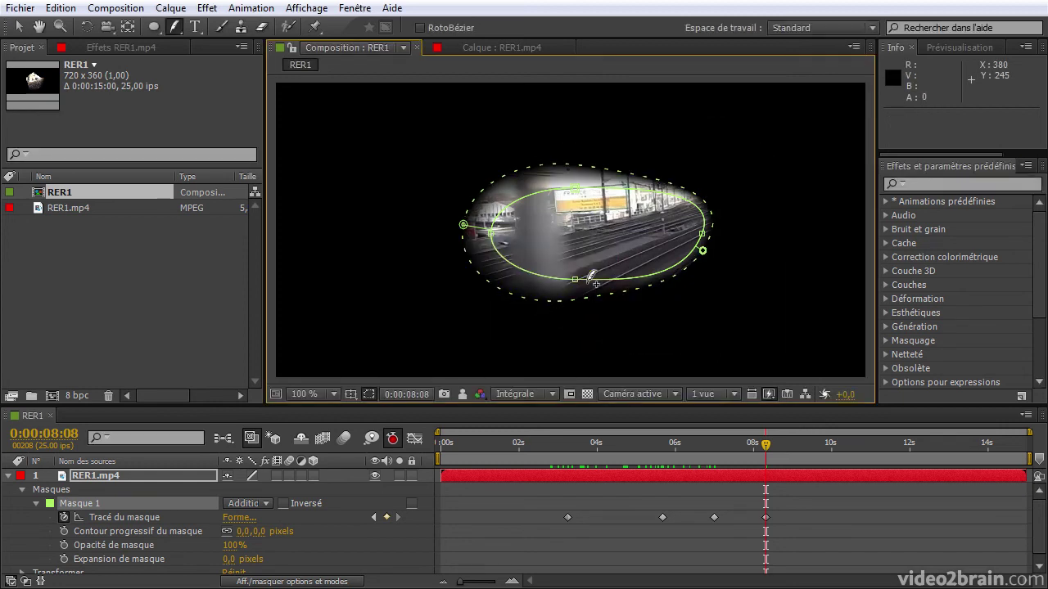
# Drag the feather point outward so the soft edge reaches farther right
pyautogui.rightClick(702, 251)
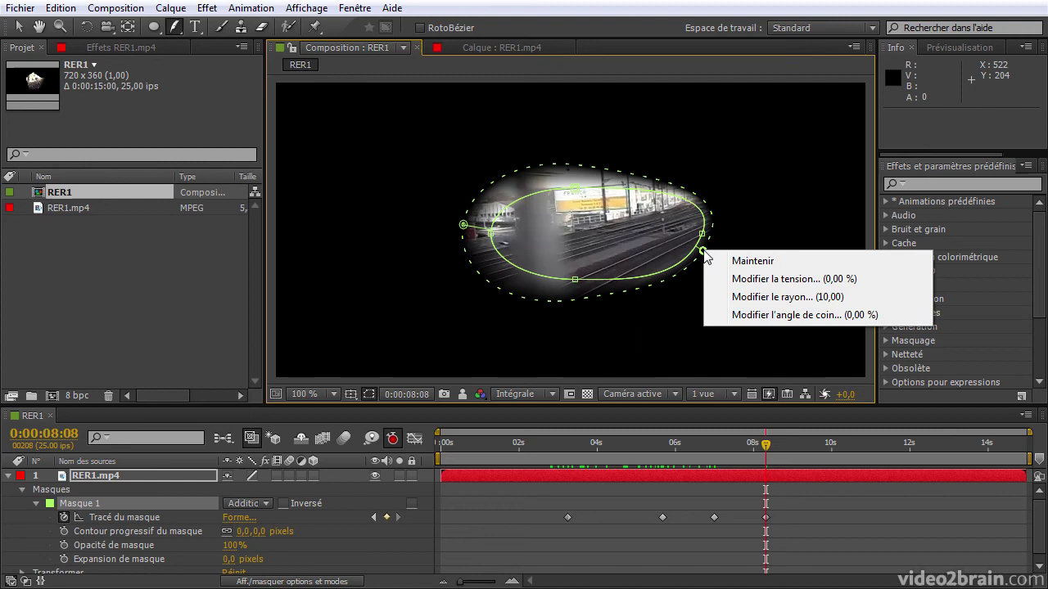
pyautogui.click(703, 252)
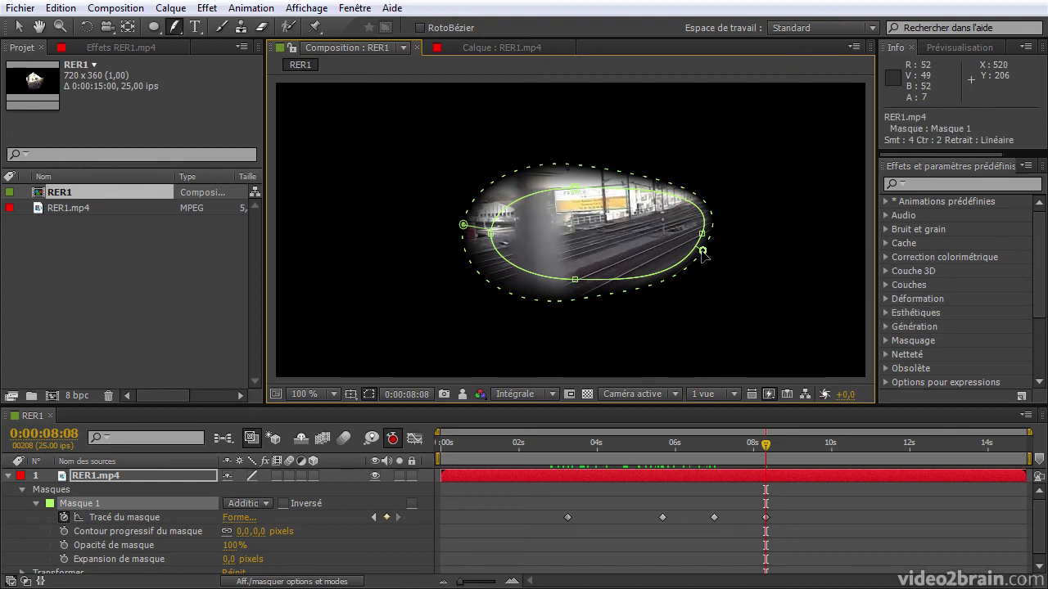
pyautogui.moveTo(702, 251); pyautogui.dragTo(798, 246)
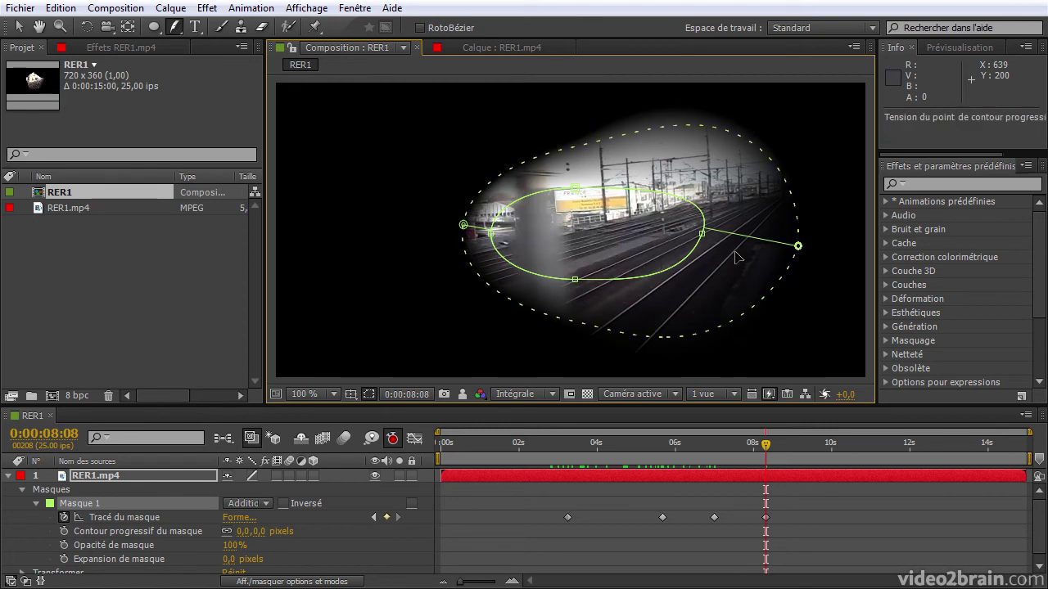
# Delete all Tracé du masque keyframes, then delete Masque 1 from the RER1.mp4 layer
pyautogui.moveTo(829, 251); pyautogui.dragTo(799, 247)
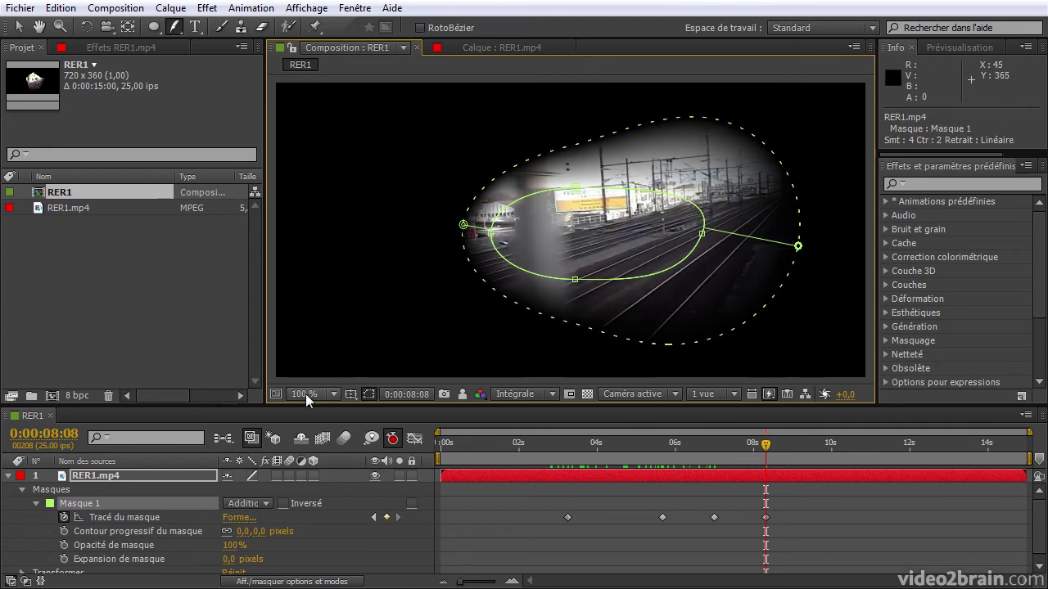
pyautogui.click(47, 529)
pyautogui.click(83, 502)
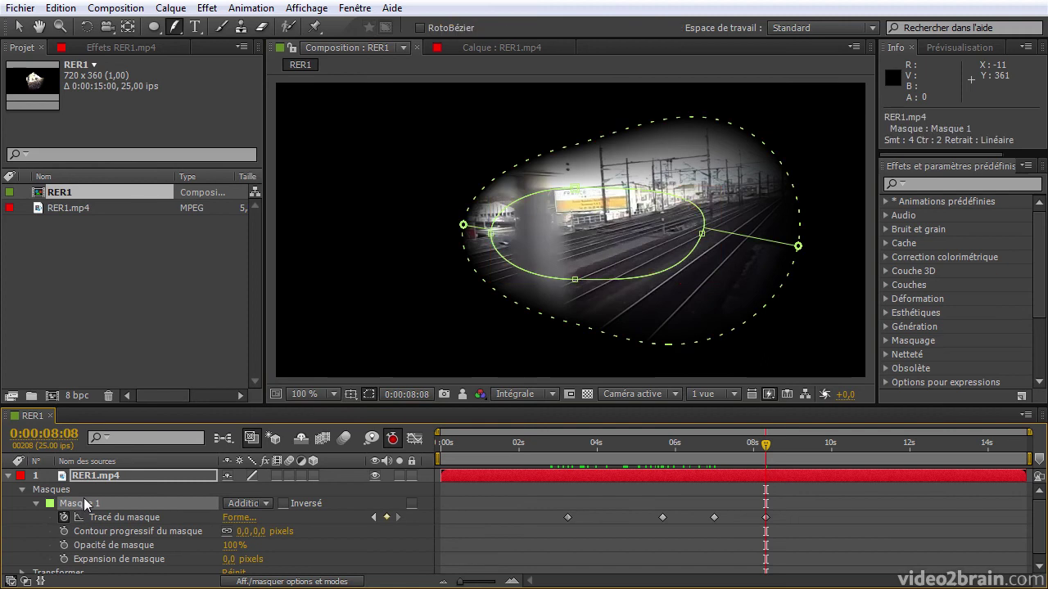
pyautogui.click(98, 517)
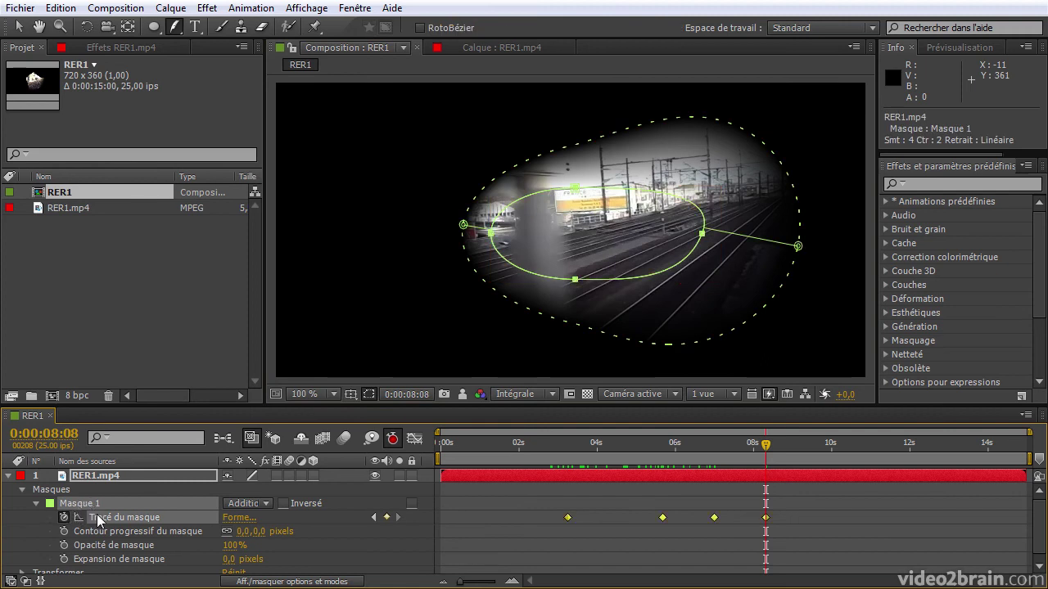
pyautogui.press('Delete')
pyautogui.click(92, 510)
pyautogui.press('Delete')
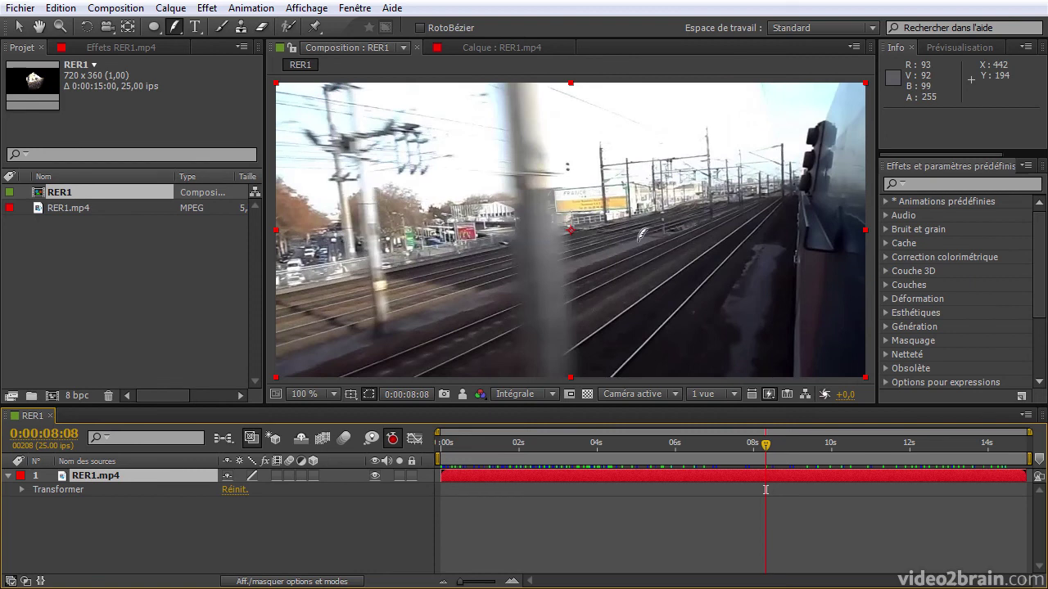
# Maximize the Composition panel and pen-draw a closed mask from the frame's left edge to the vanishing point and down
pyautogui.press('`')
pyautogui.press('g')
pyautogui.click(141, 383)
pyautogui.click(661, 288)
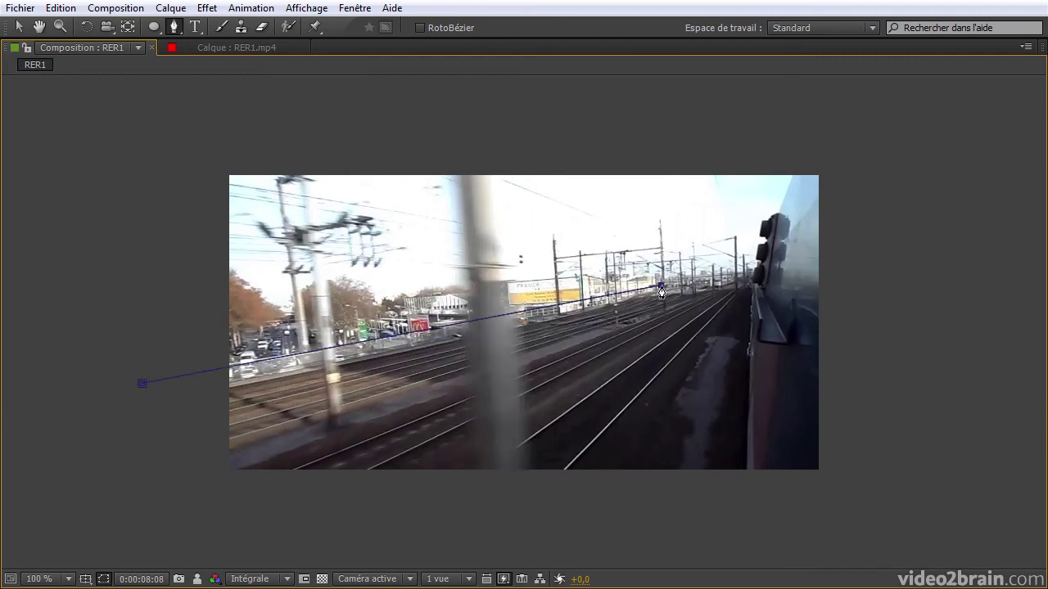
pyautogui.click(739, 289)
pyautogui.click(556, 535)
pyautogui.click(140, 524)
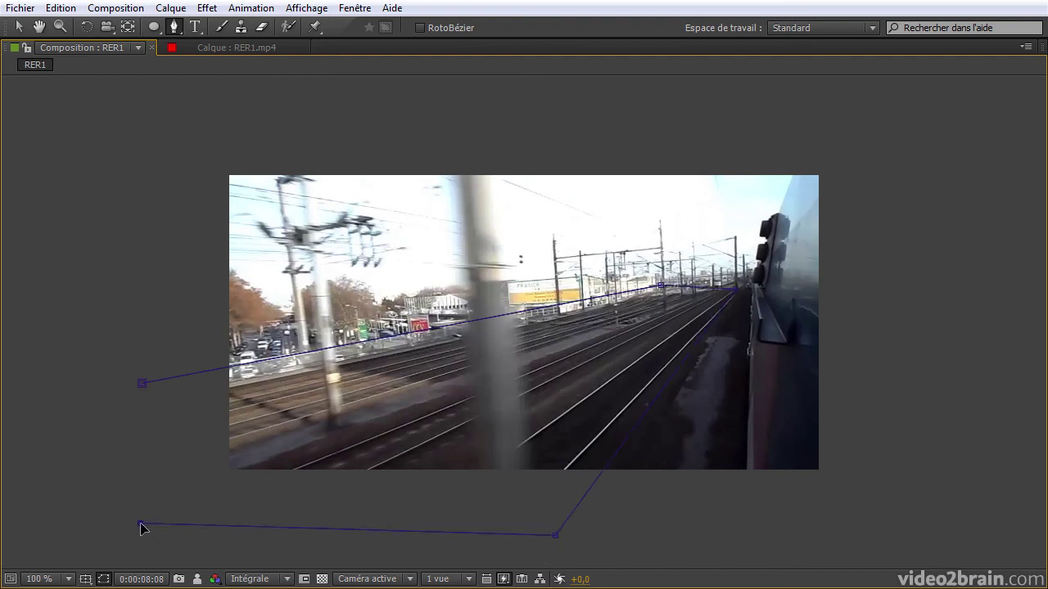
pyautogui.click(141, 384)
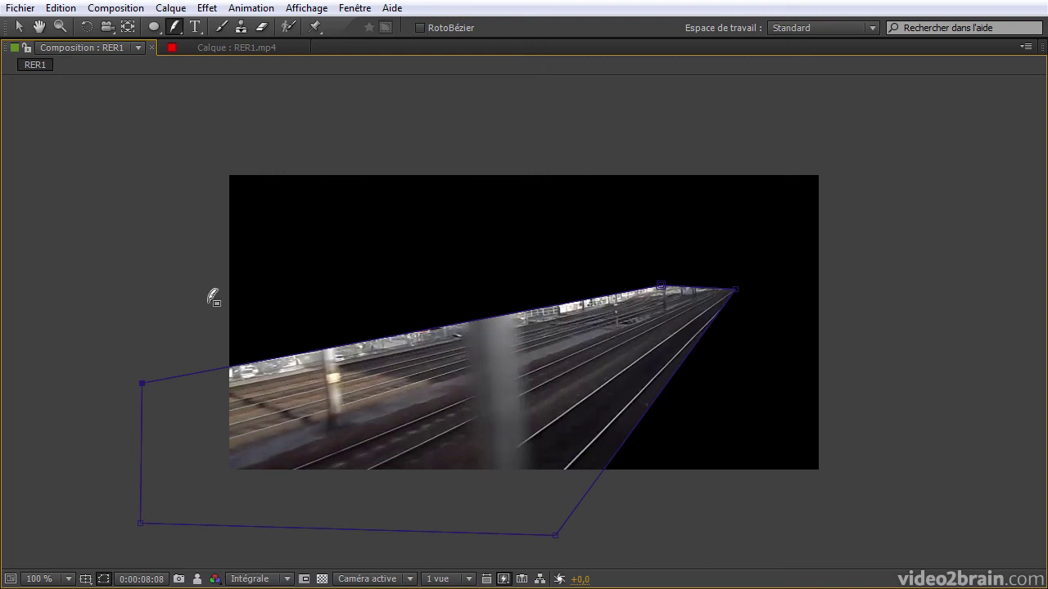
# Feather the polygon mask: tight near the vanishing point, wider at top, right and lower right
pyautogui.moveTo(150, 379); pyautogui.dragTo(133, 313)
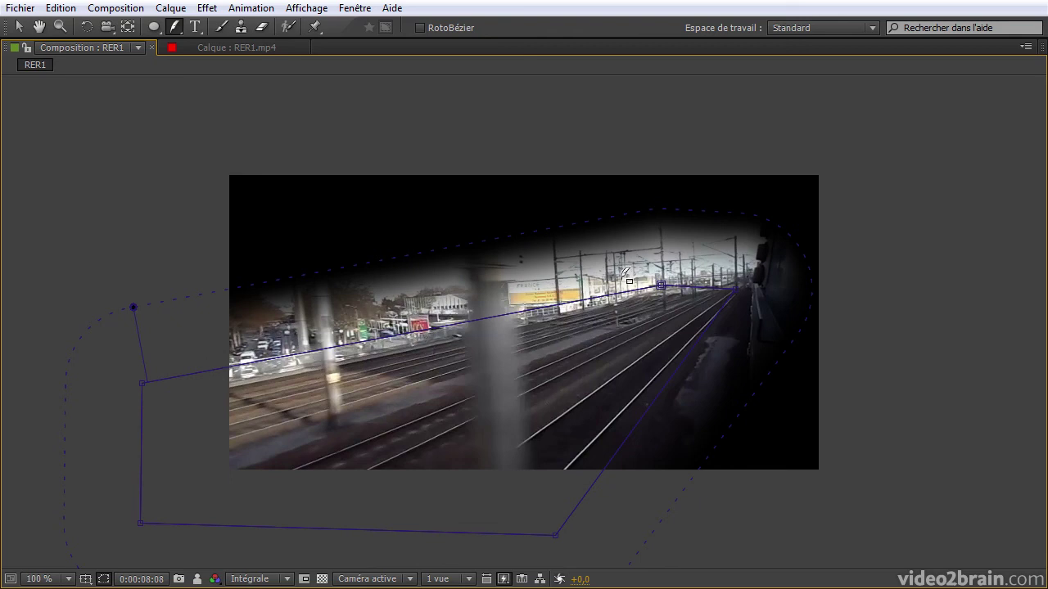
pyautogui.moveTo(748, 221); pyautogui.dragTo(710, 285)
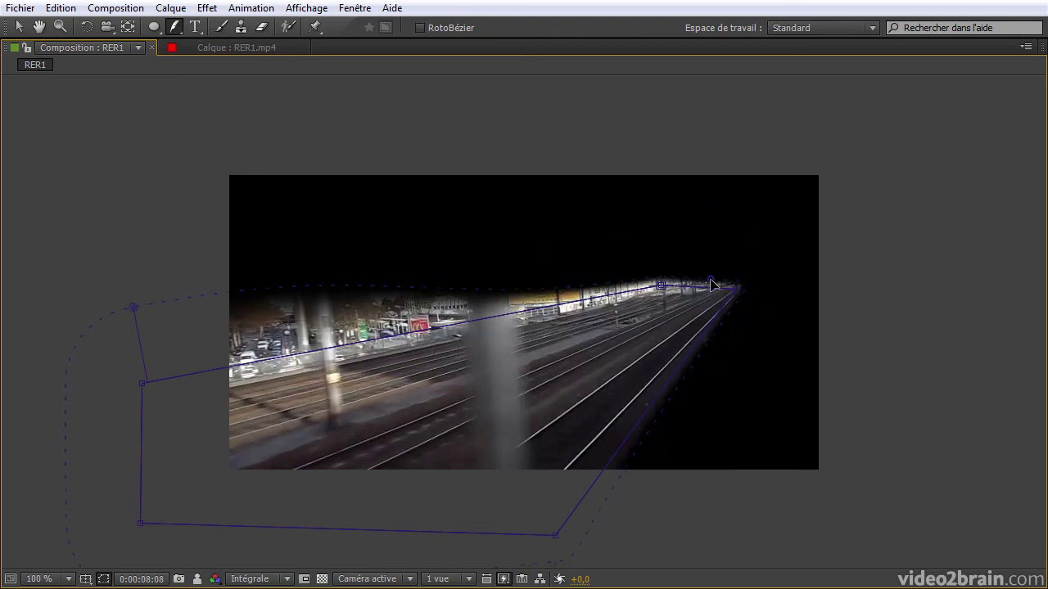
pyautogui.moveTo(643, 434)
pyautogui.mouseDown()
pyautogui.moveTo(706, 476)
pyautogui.moveTo(709, 492)
pyautogui.mouseUp()
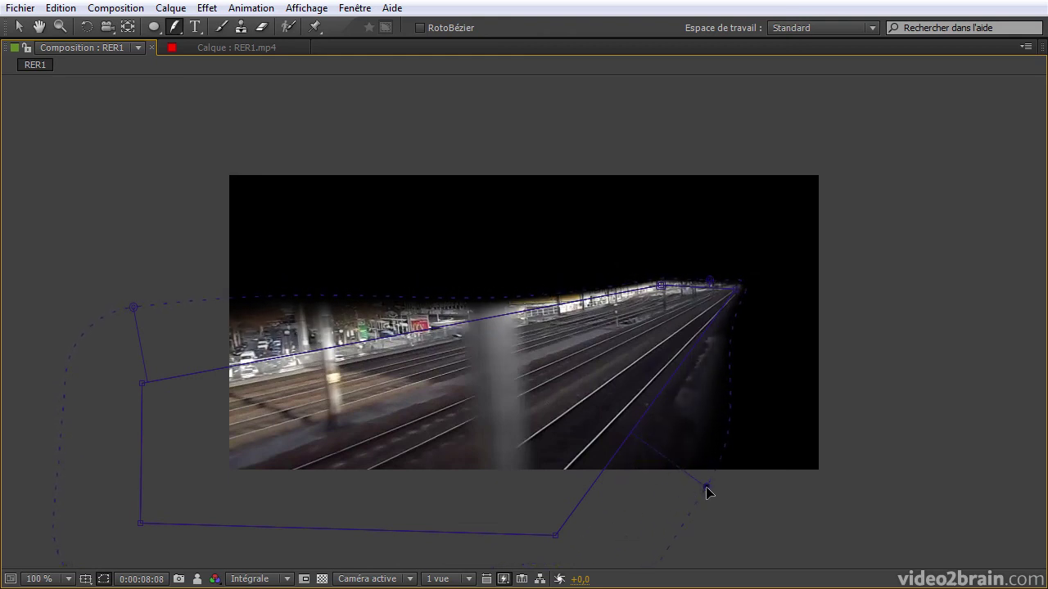
pyautogui.moveTo(480, 295); pyautogui.dragTo(469, 291)
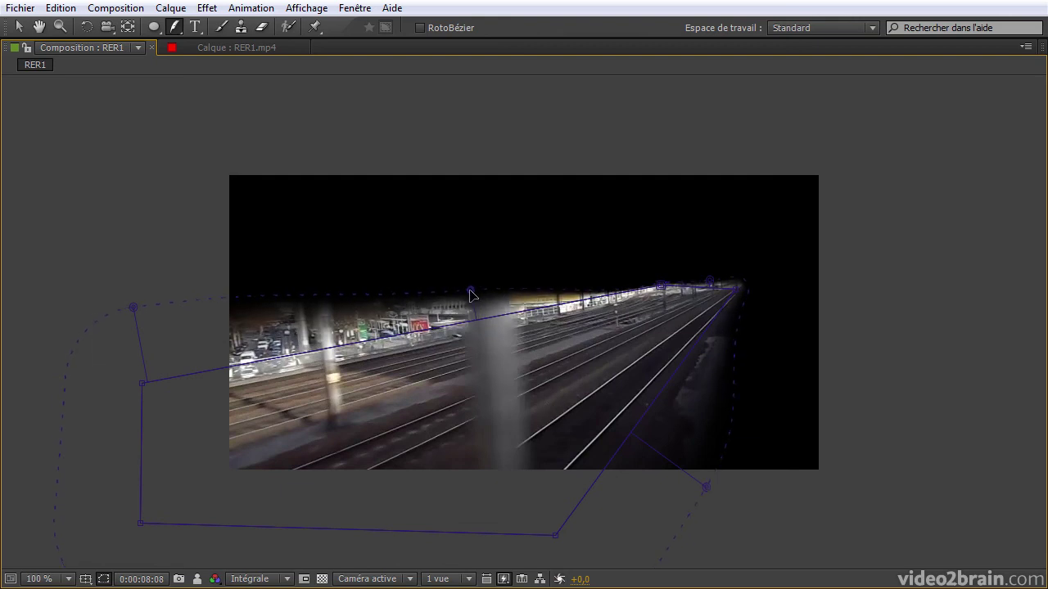
pyautogui.moveTo(734, 347); pyautogui.dragTo(743, 353)
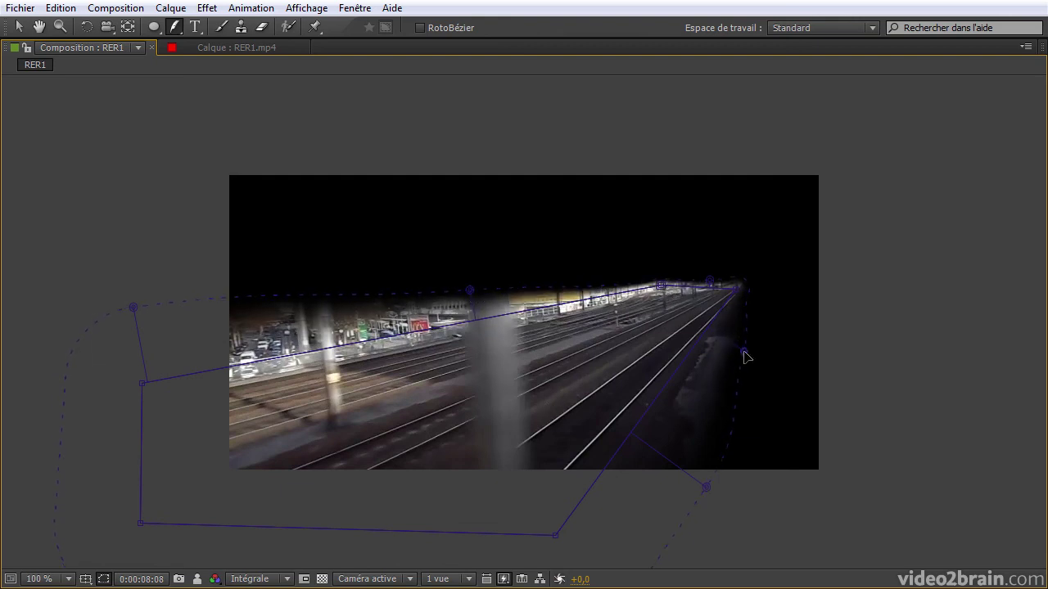
pyautogui.moveTo(706, 489); pyautogui.dragTo(712, 494)
pyautogui.moveTo(469, 290); pyautogui.dragTo(470, 285)
pyautogui.press('`')
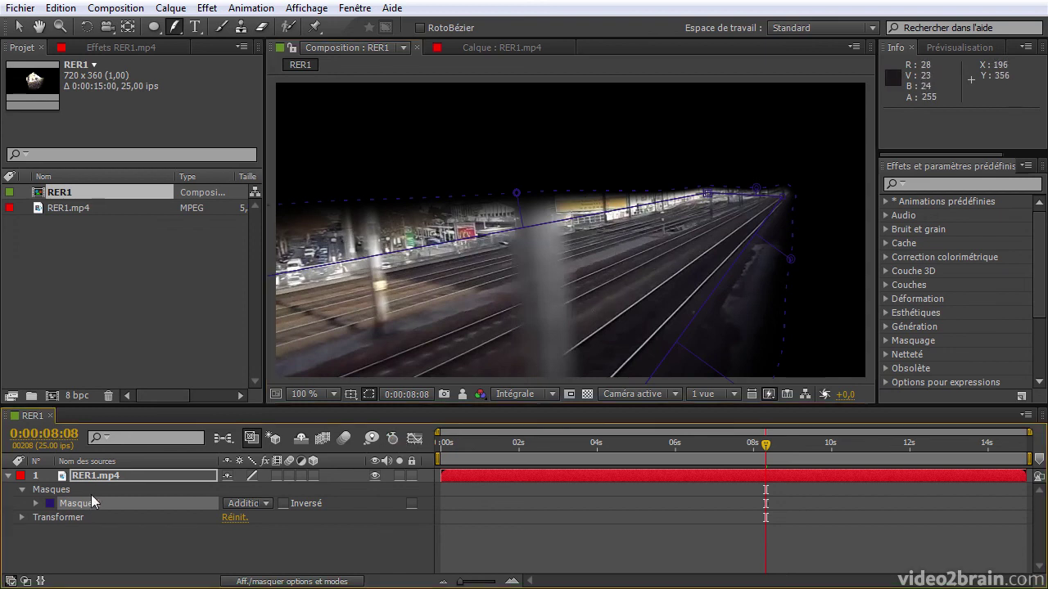
# Reveal the new mask's Tracé du masque in the timeline, then collapse it
pyautogui.hotkey('alt', 'm')
pyautogui.click(61, 506)
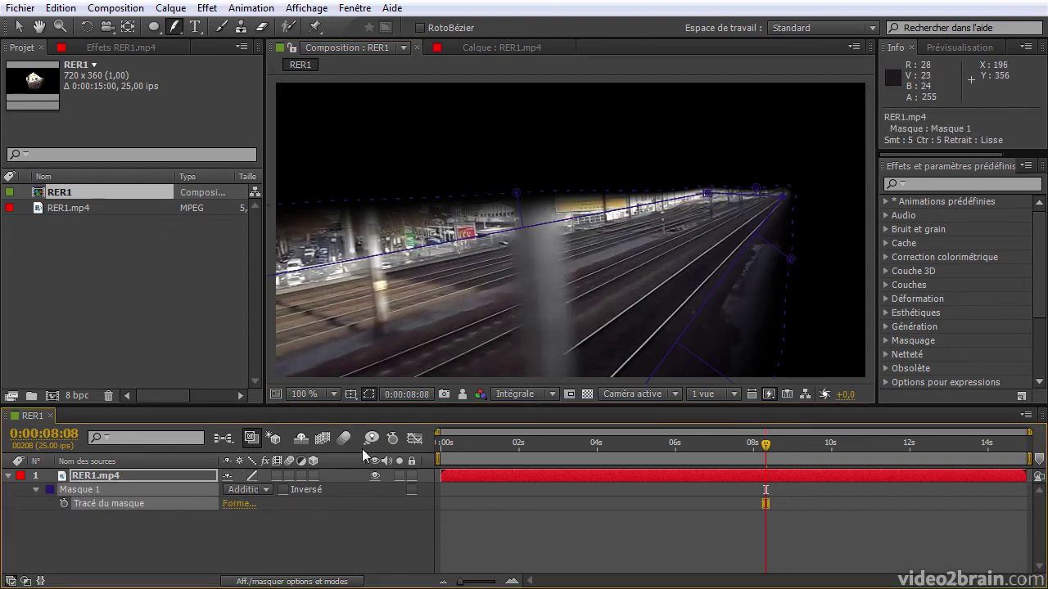
pyautogui.click(36, 489)
pyautogui.click(162, 530)
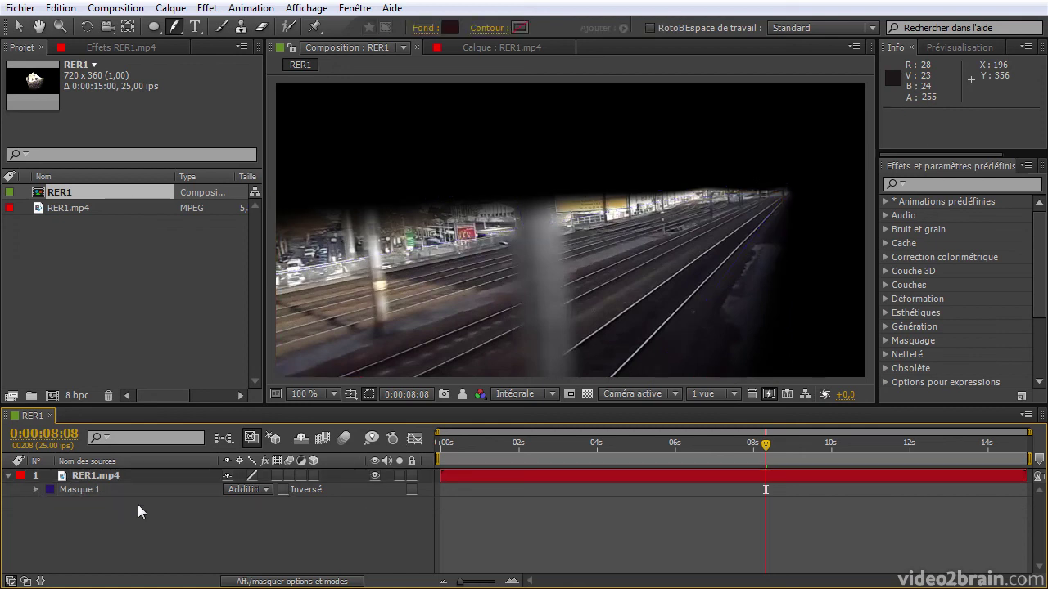
# Switch the timeline column from Nom des sources to Nom des calques and select the RER1.mp4 layer
pyautogui.click(151, 473)
pyautogui.click(135, 464)
pyautogui.click(121, 479)
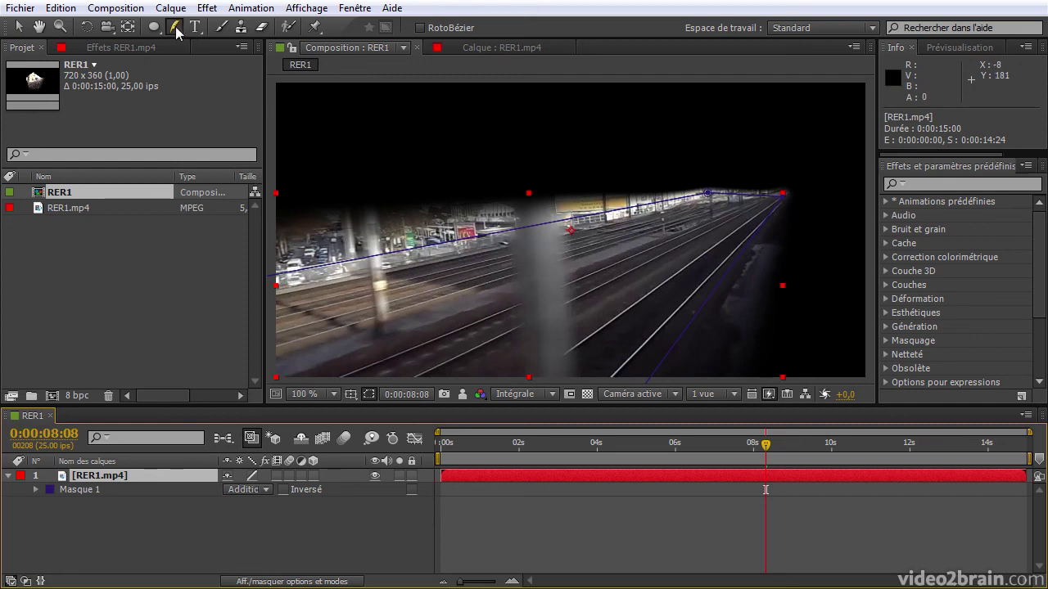
pyautogui.click(217, 30)
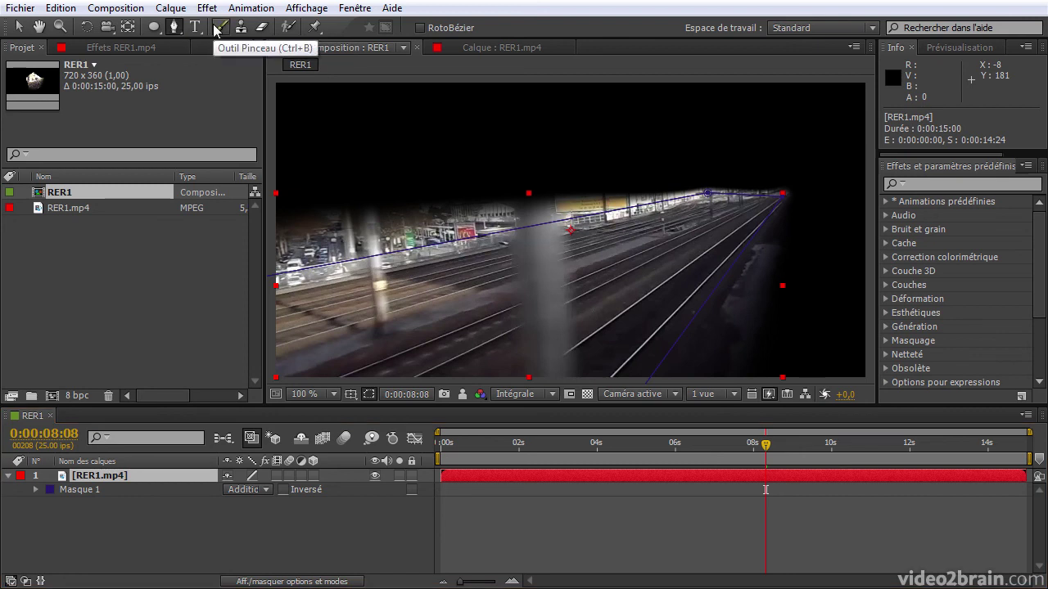